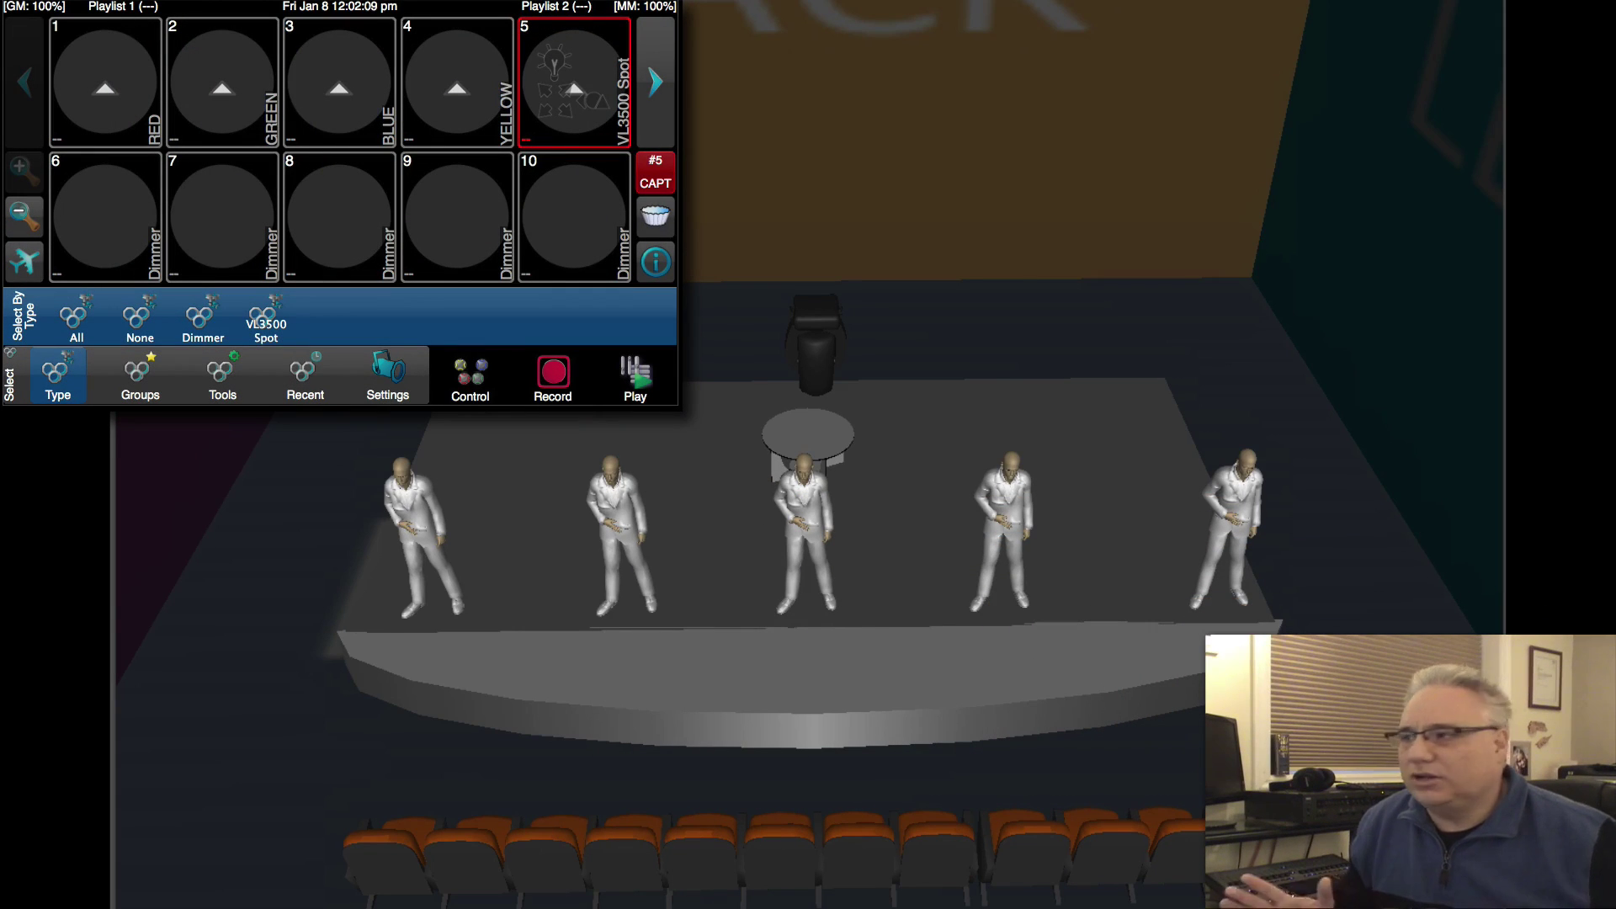
# Bring up the Position wheel controls for channel 5, the VL3500 Spot.
pyautogui.click(595, 125)
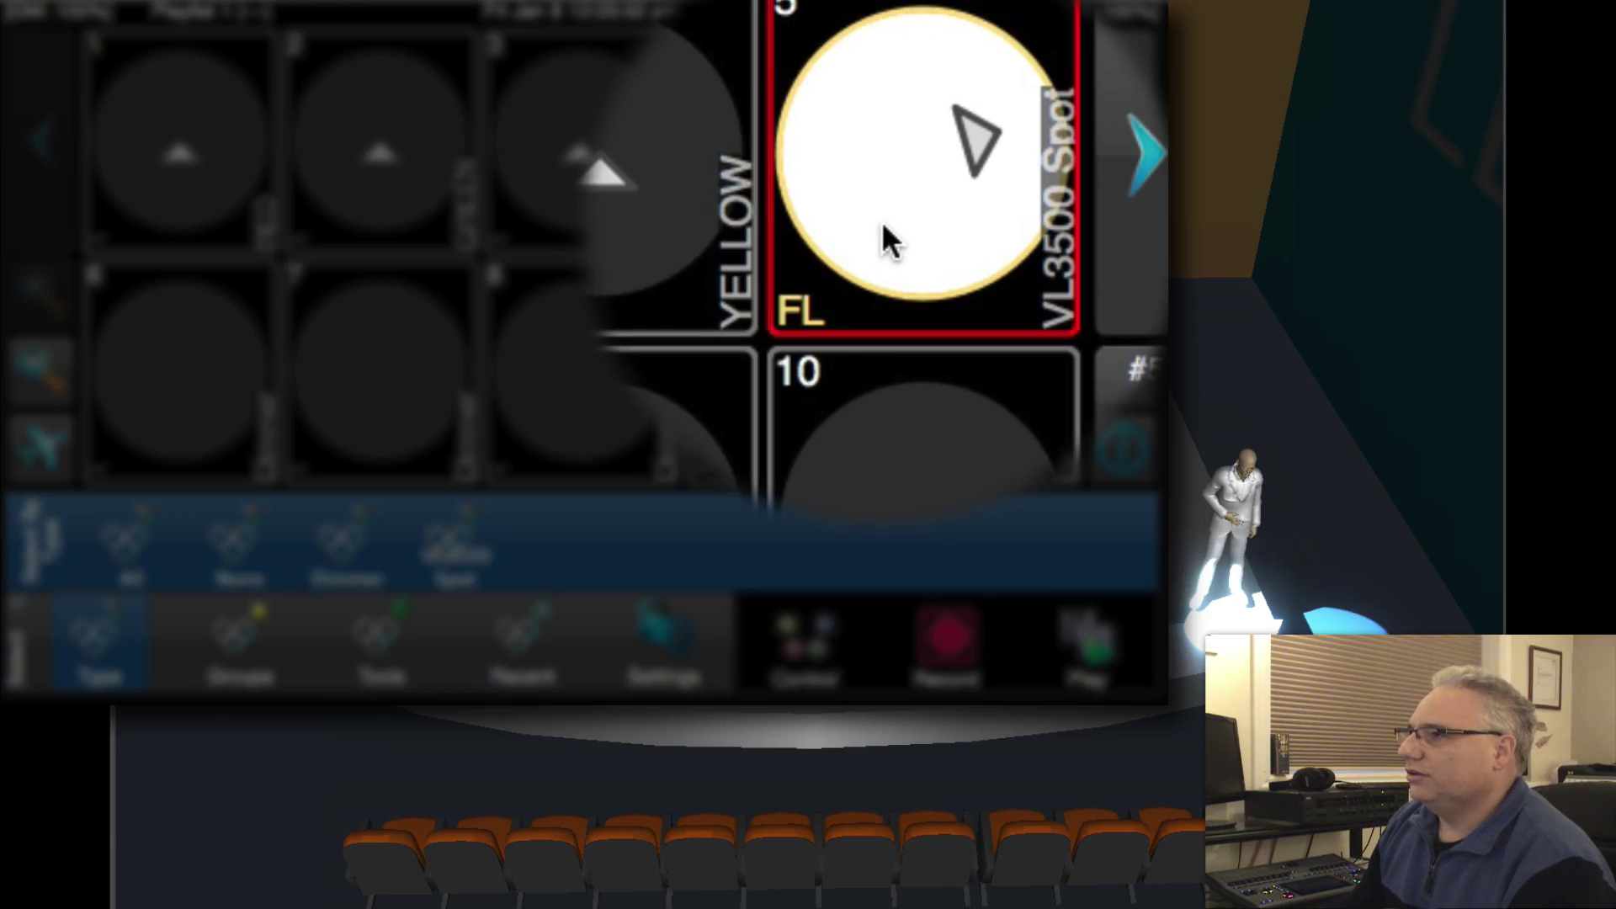
pyautogui.click(957, 184)
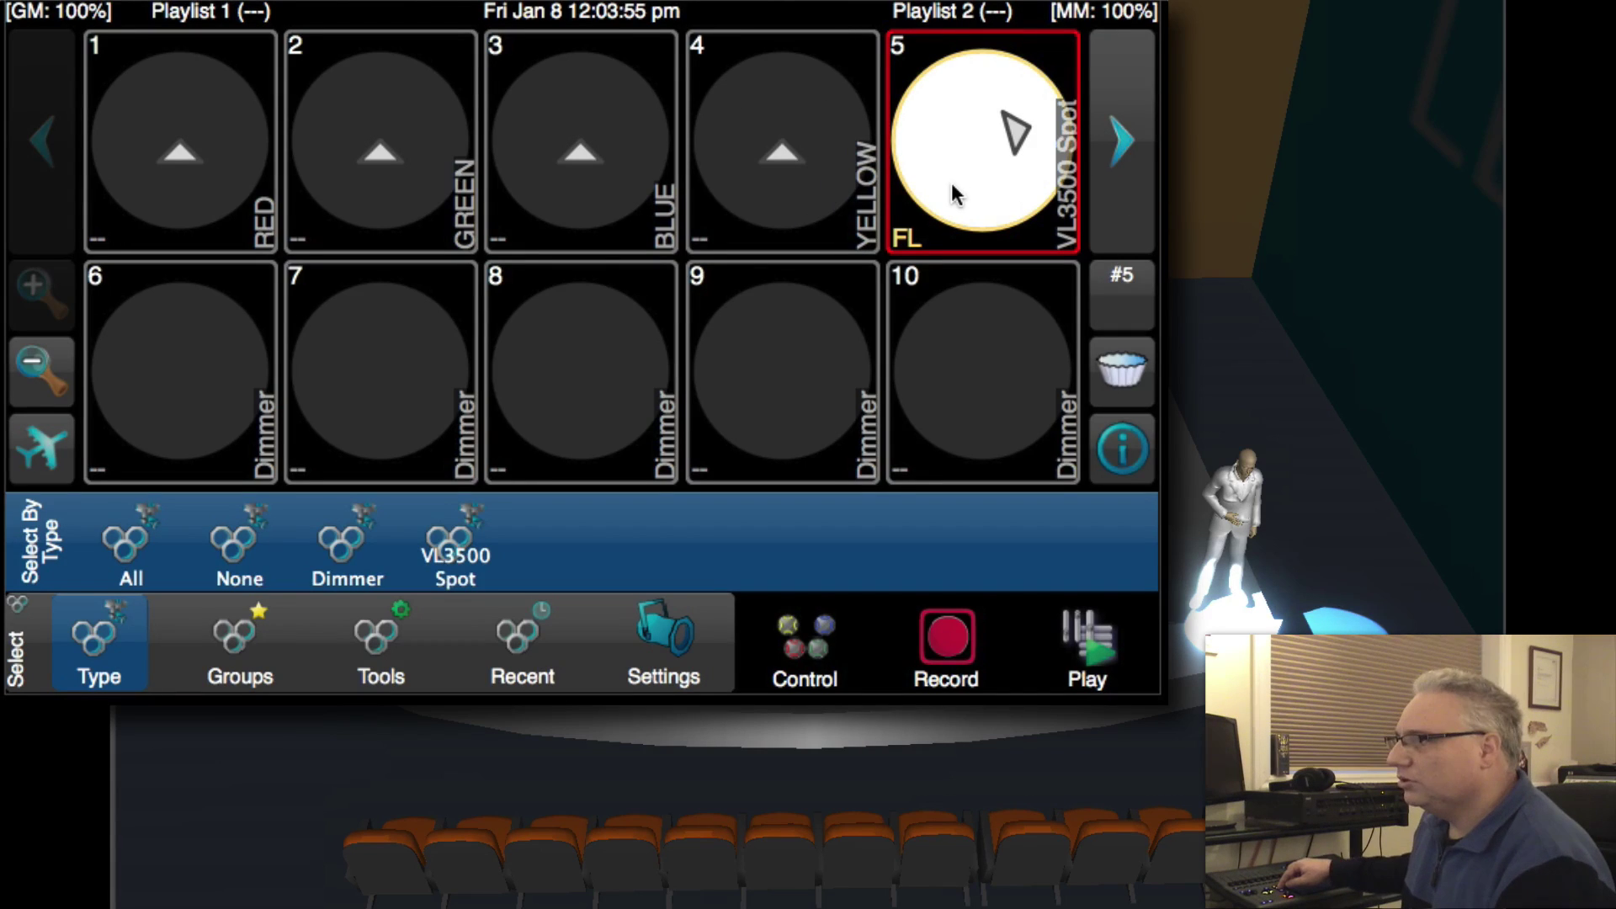
pyautogui.click(952, 183)
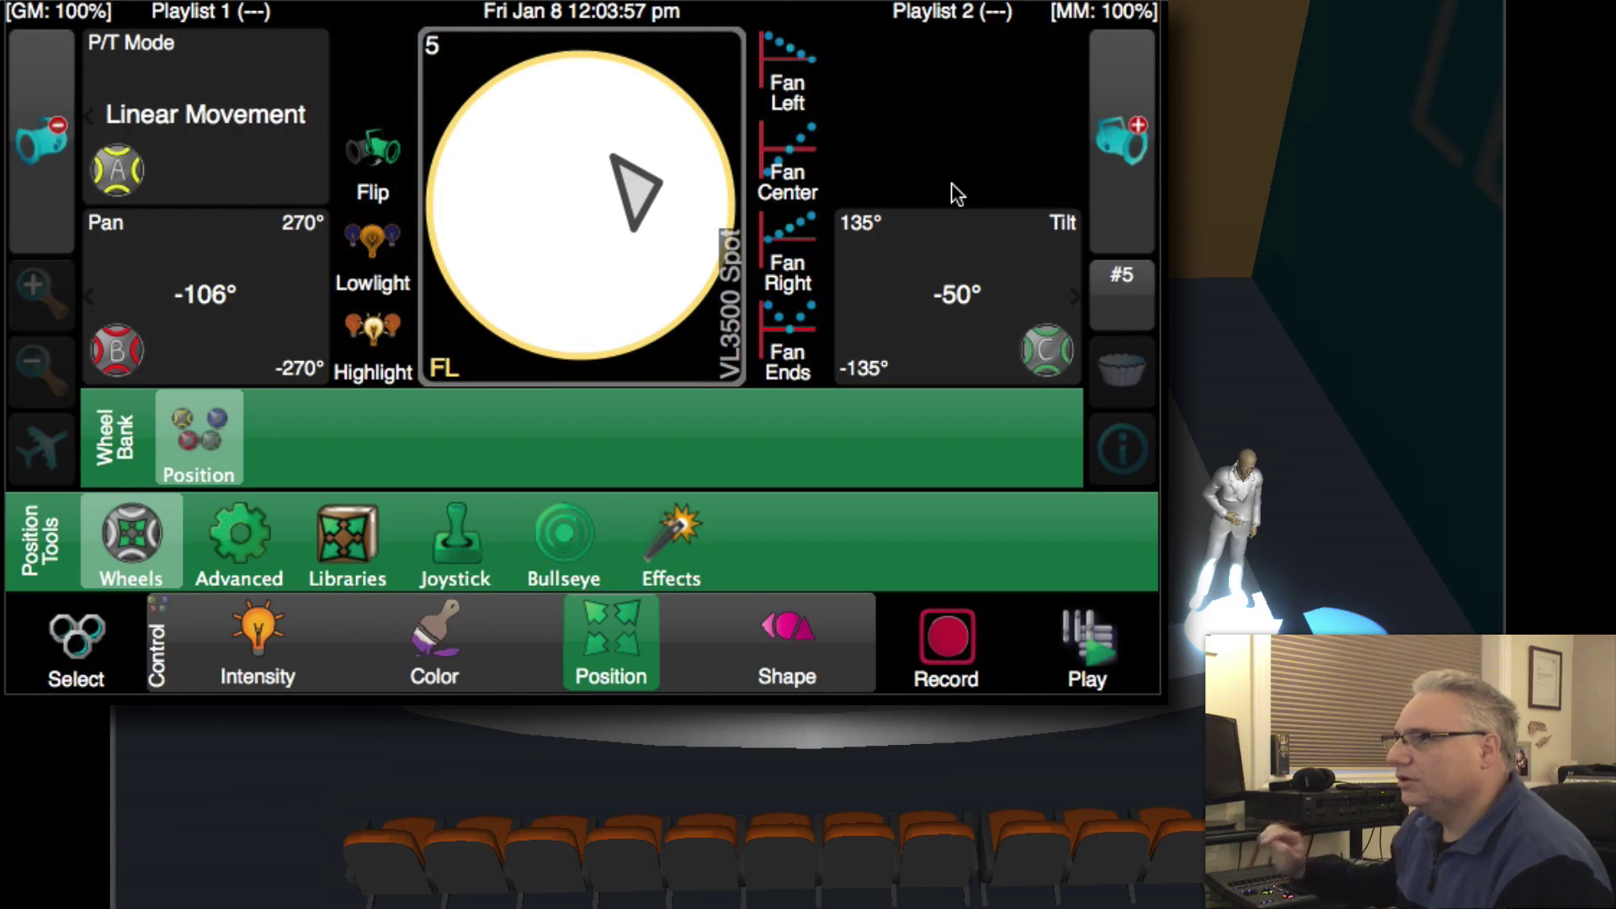
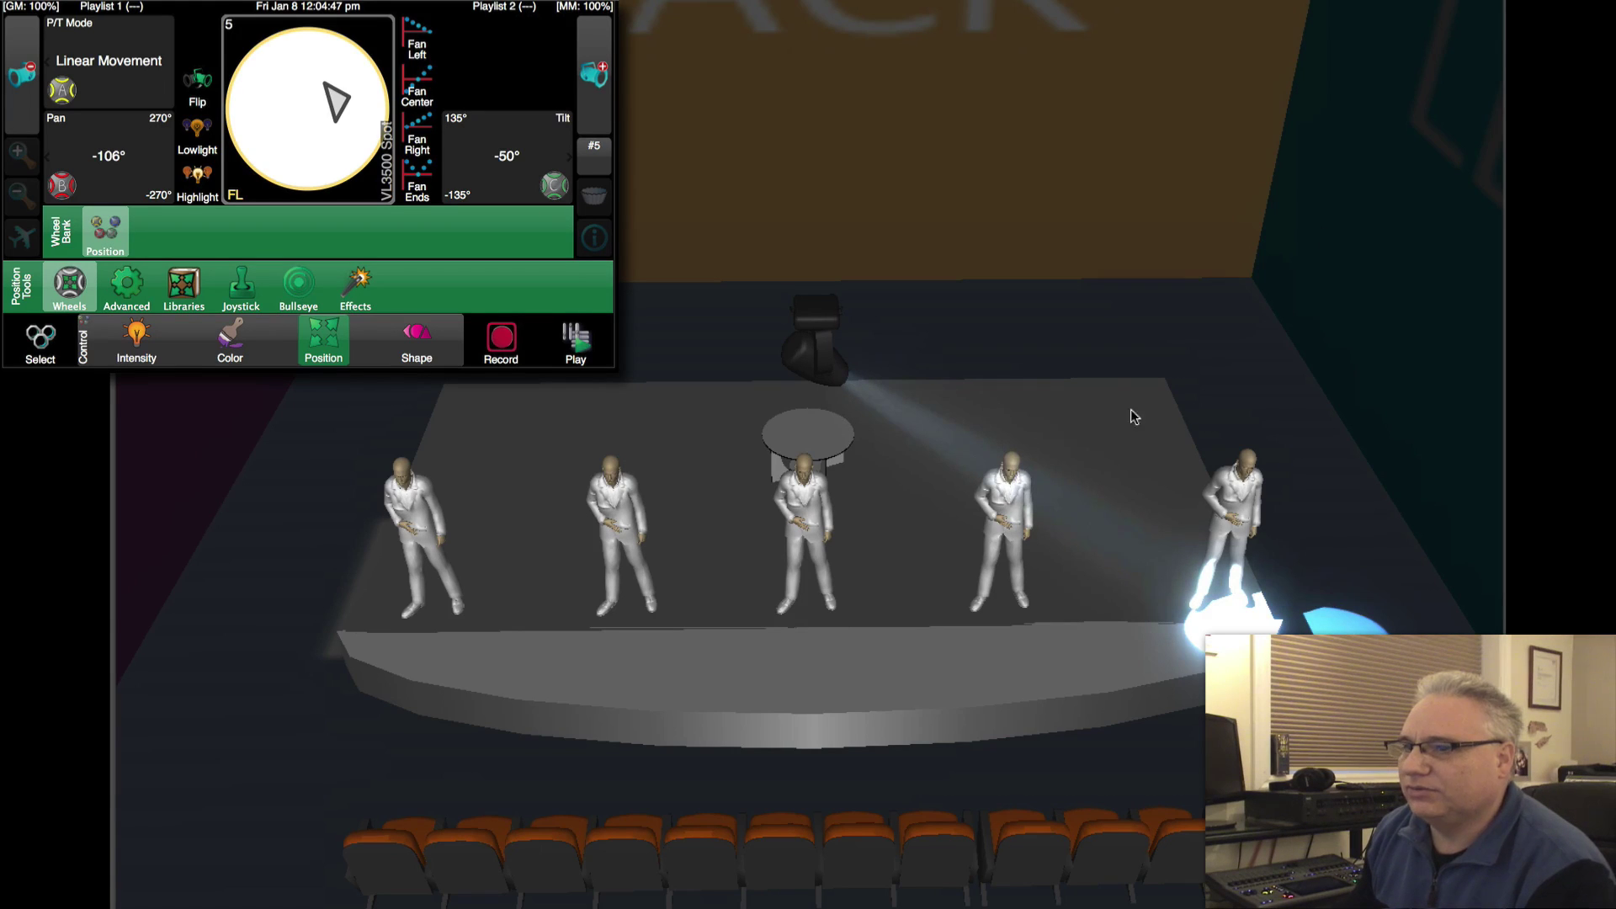
# Switch the spot's P/T Mode to Linear Movement and back to Polar Movement, and release the captured channel.
pyautogui.scroll(5, 800, 471)
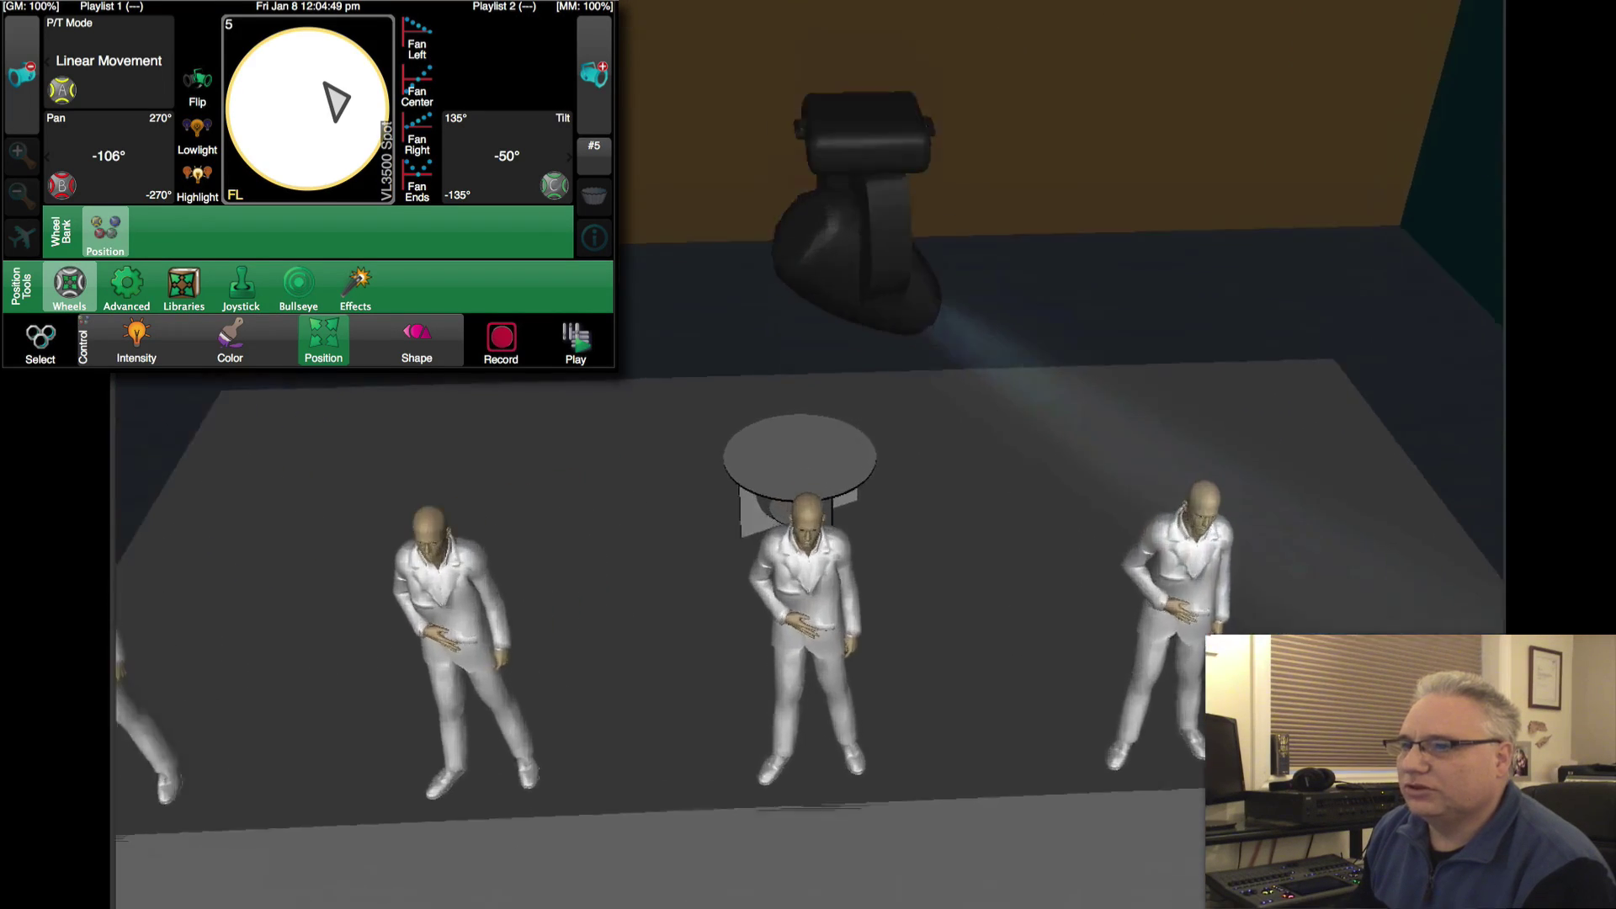
pyautogui.scroll(-5, 799, 471)
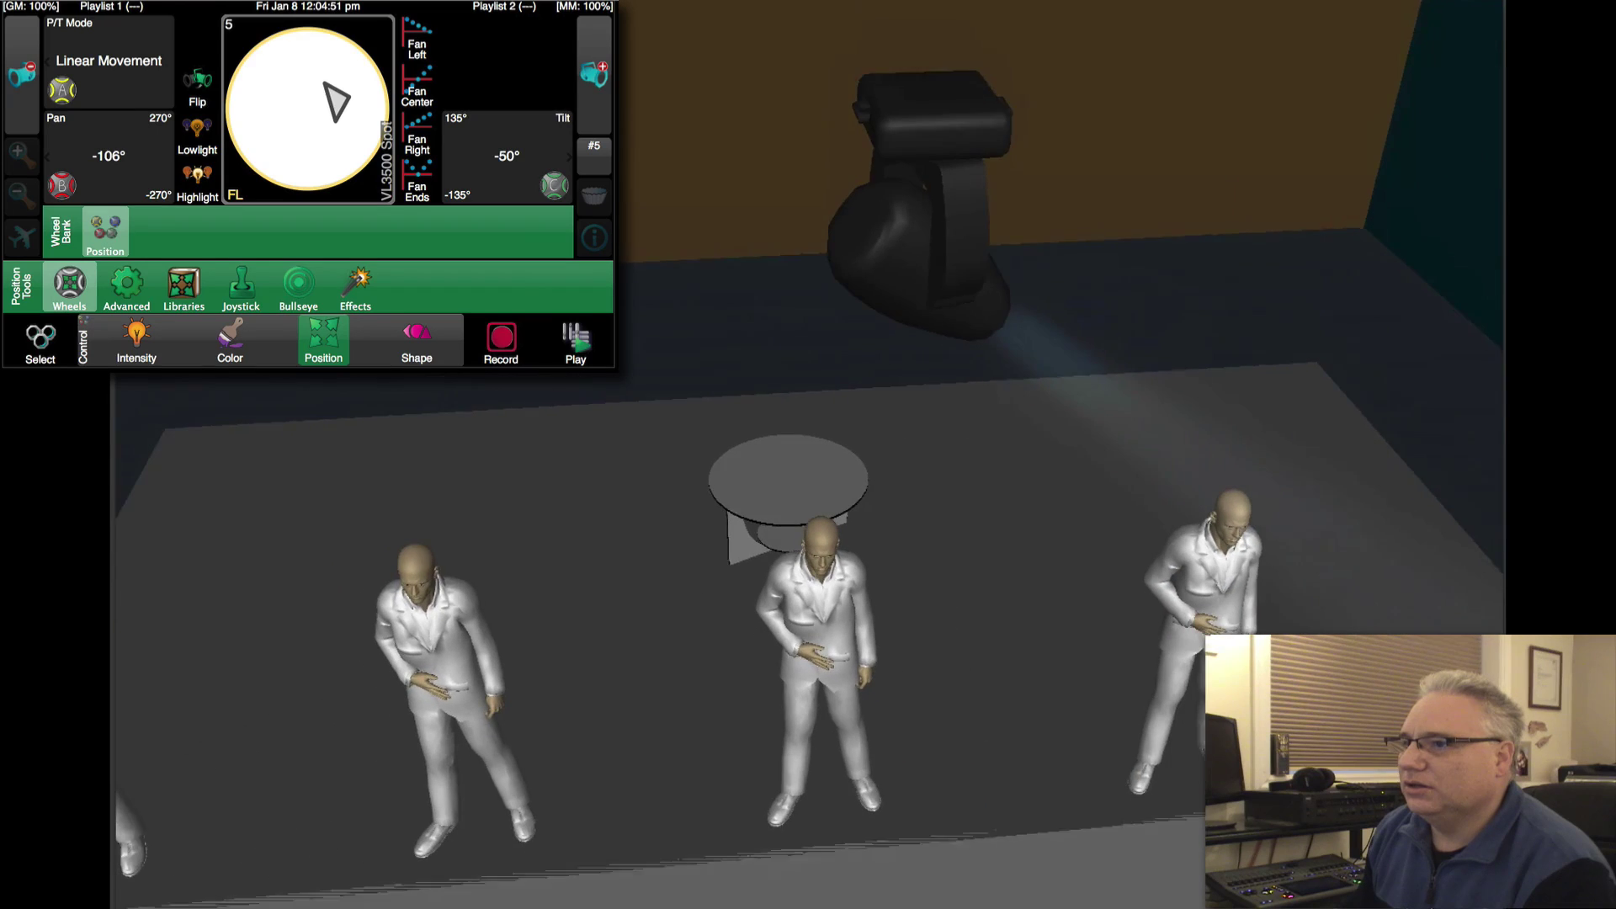
pyautogui.moveTo(800, 471); pyautogui.dragTo(657, 472)
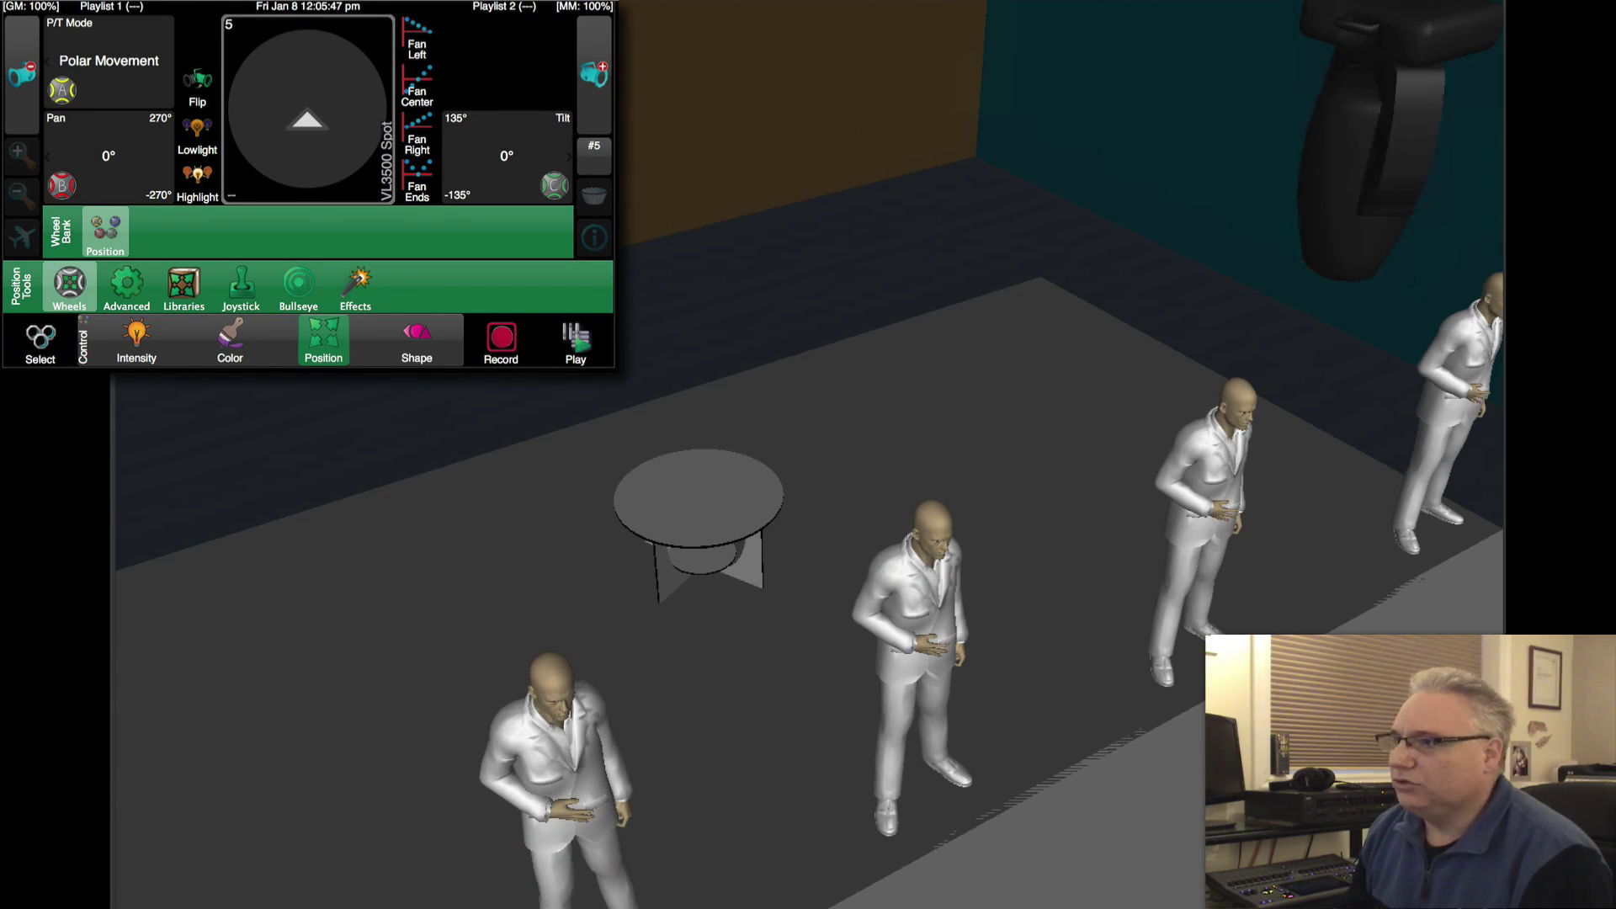
pyautogui.click(168, 106)
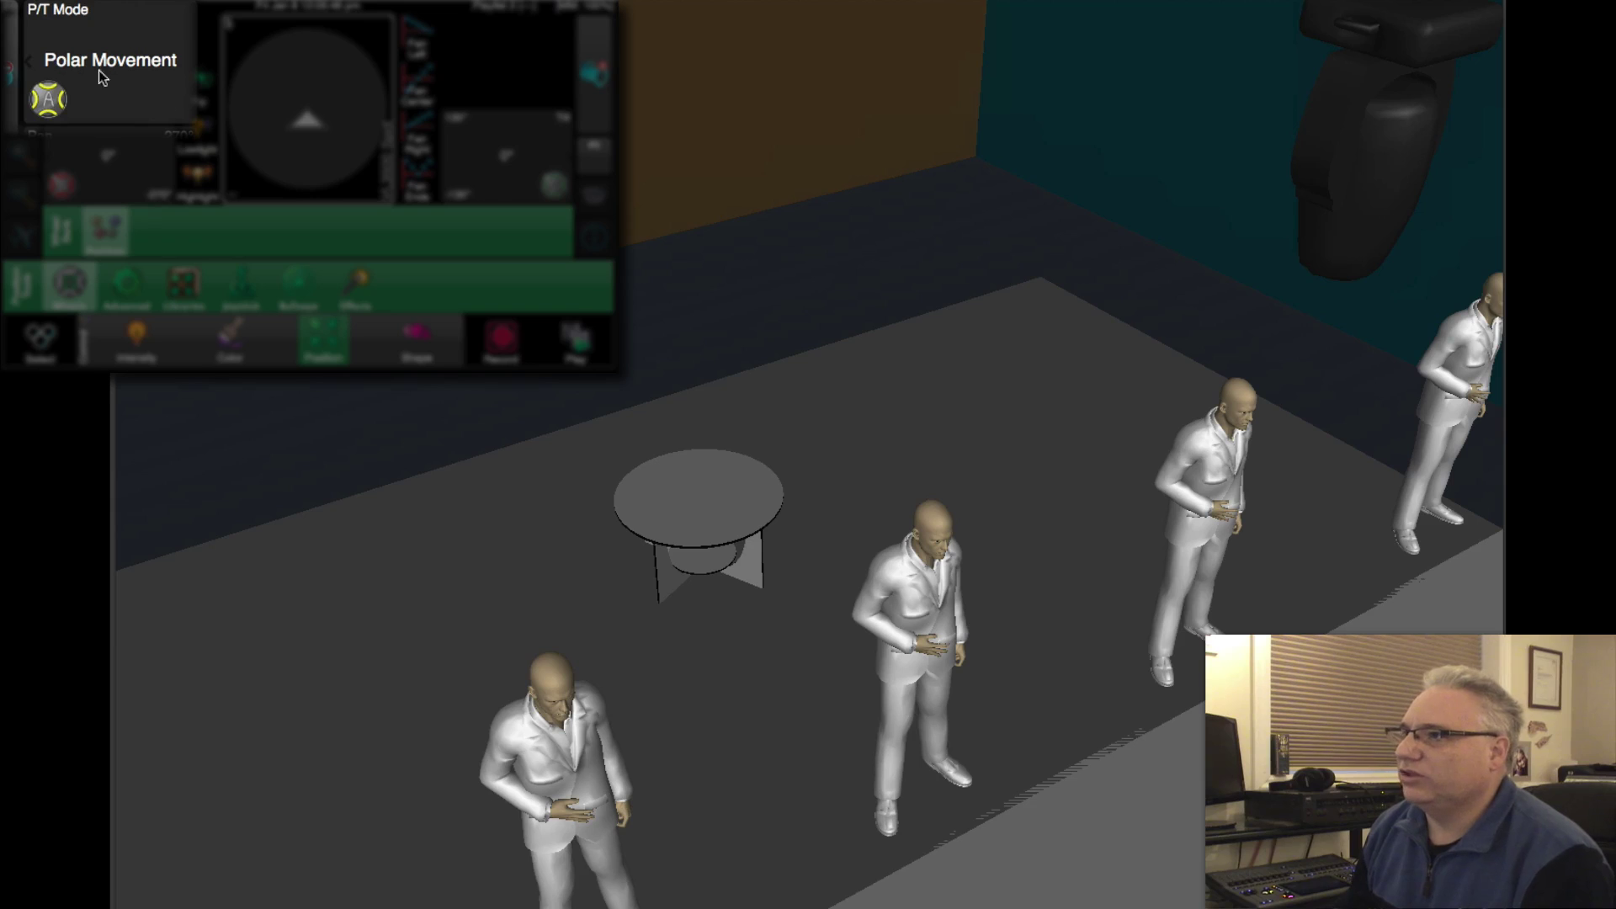
pyautogui.click(115, 81)
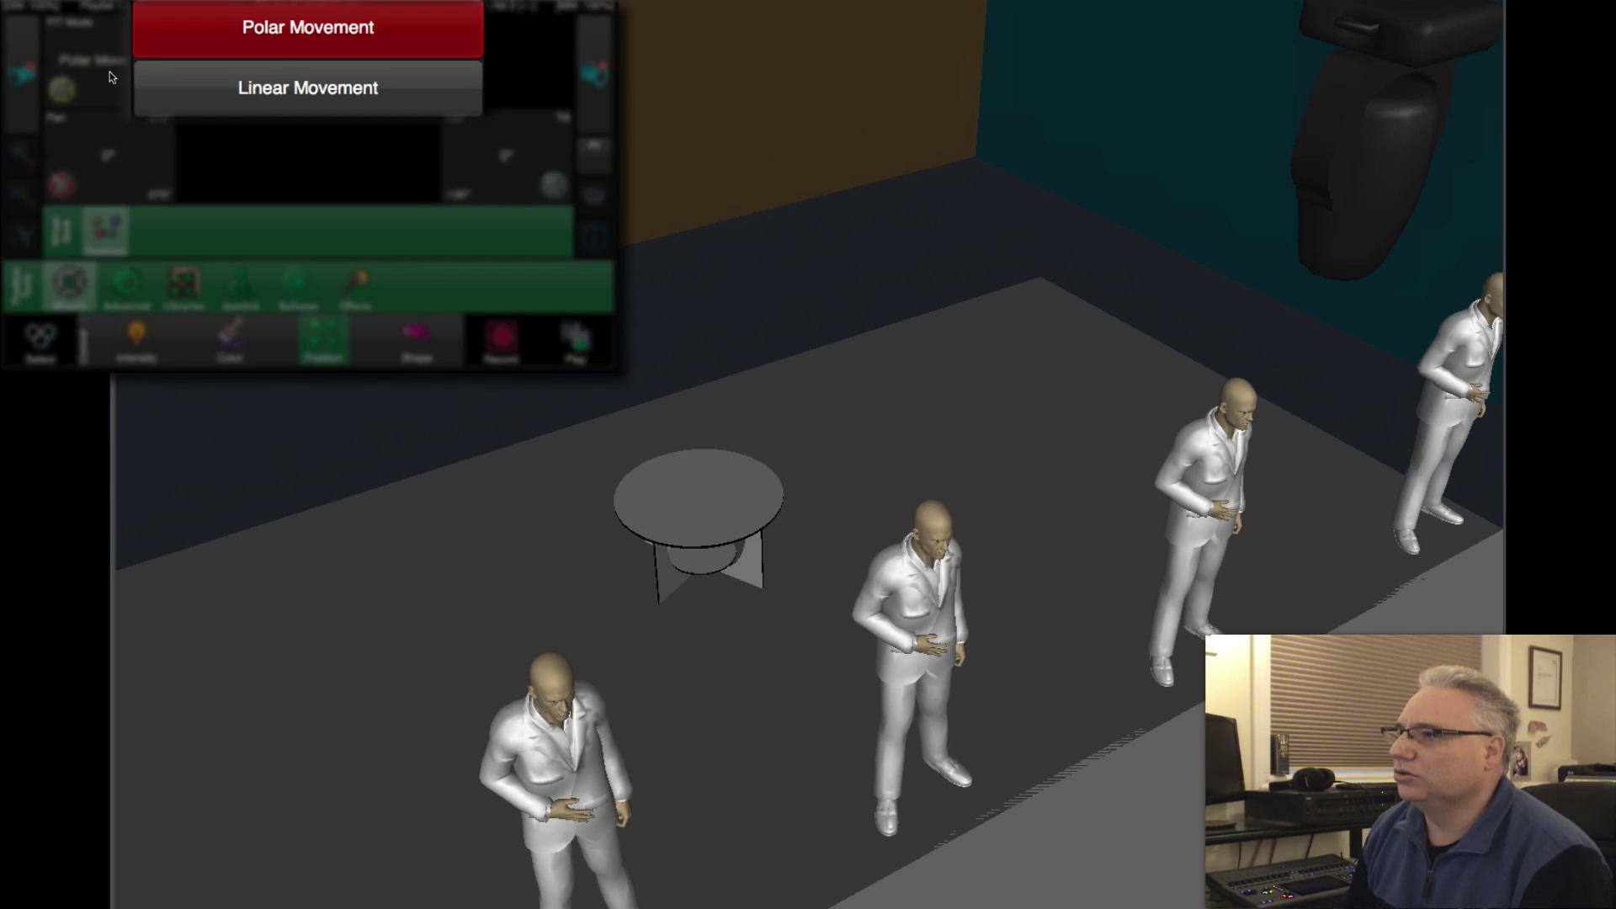
pyautogui.click(194, 87)
pyautogui.click(110, 77)
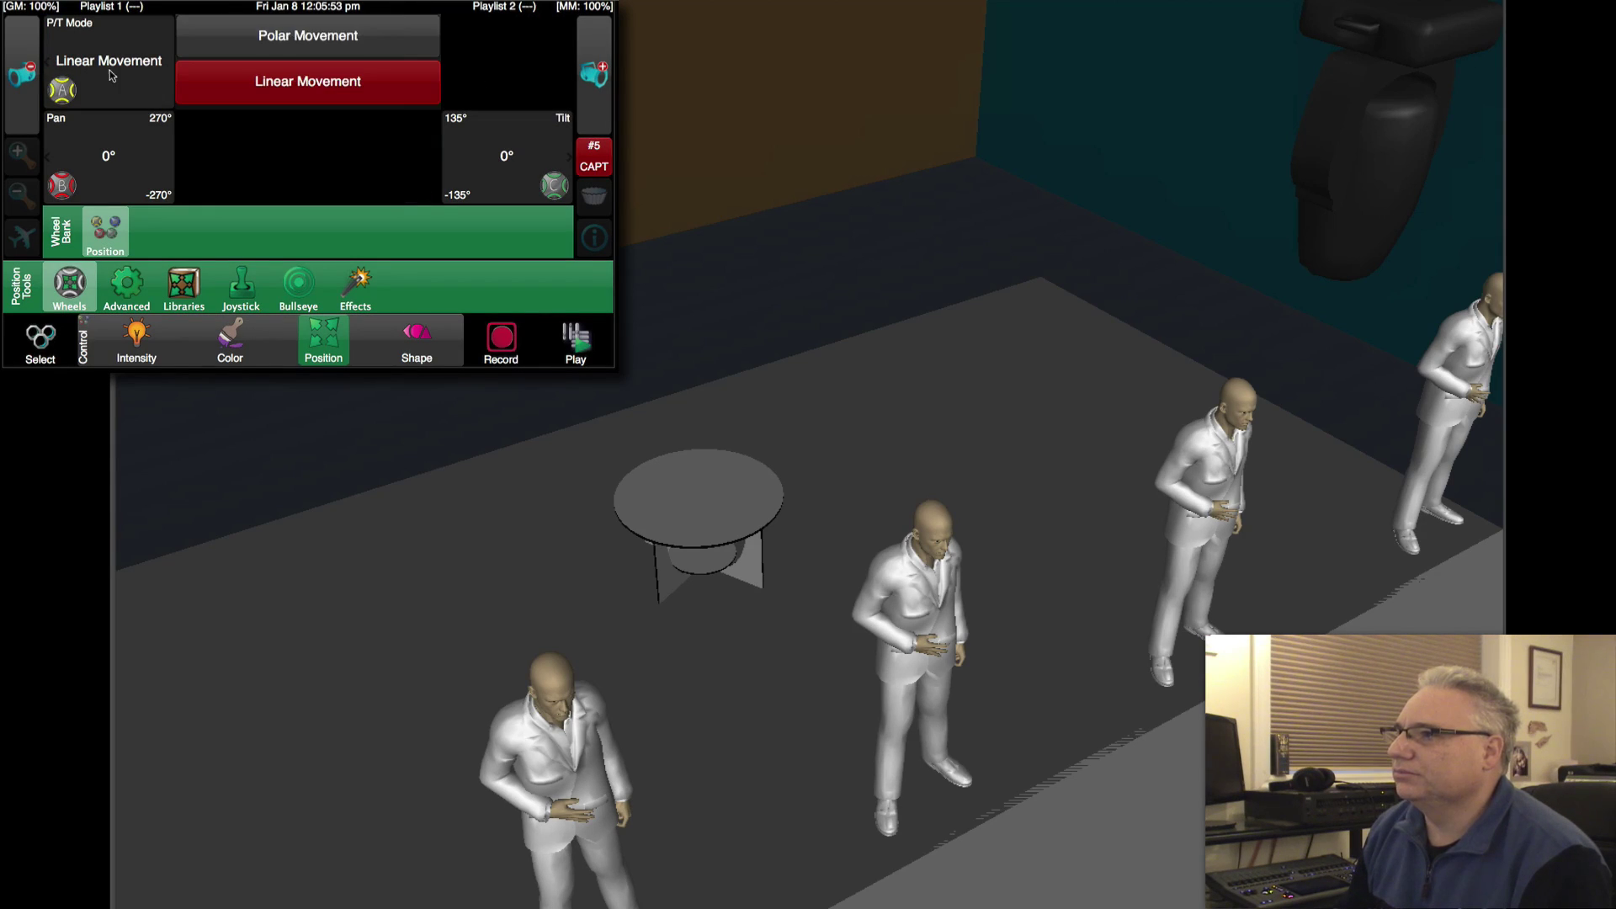
pyautogui.click(278, 38)
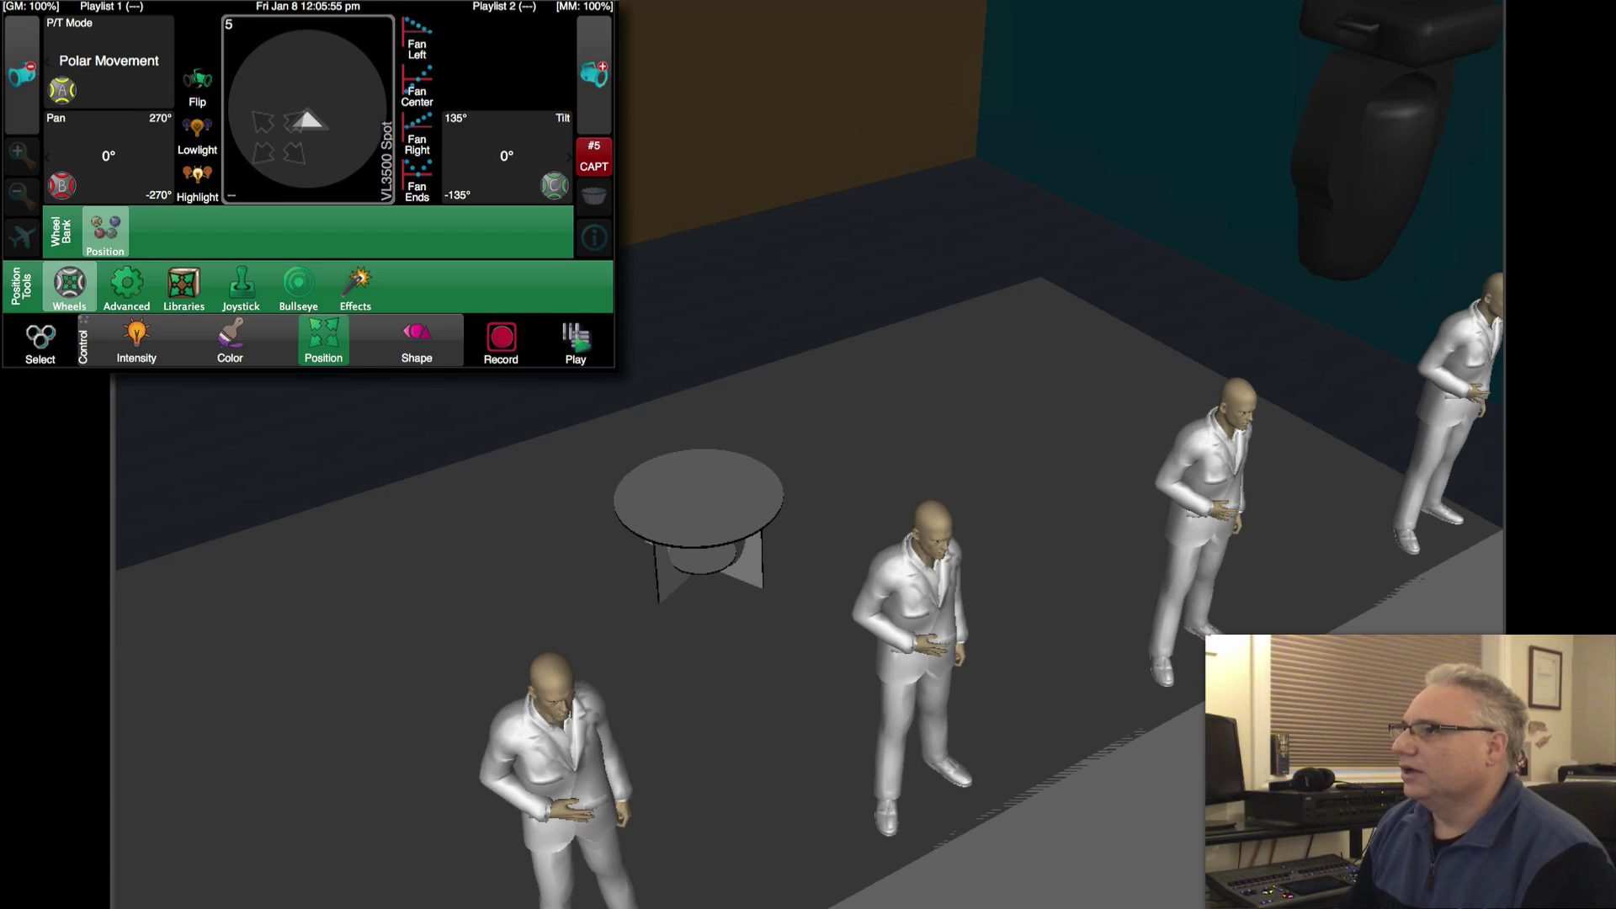
pyautogui.click(592, 164)
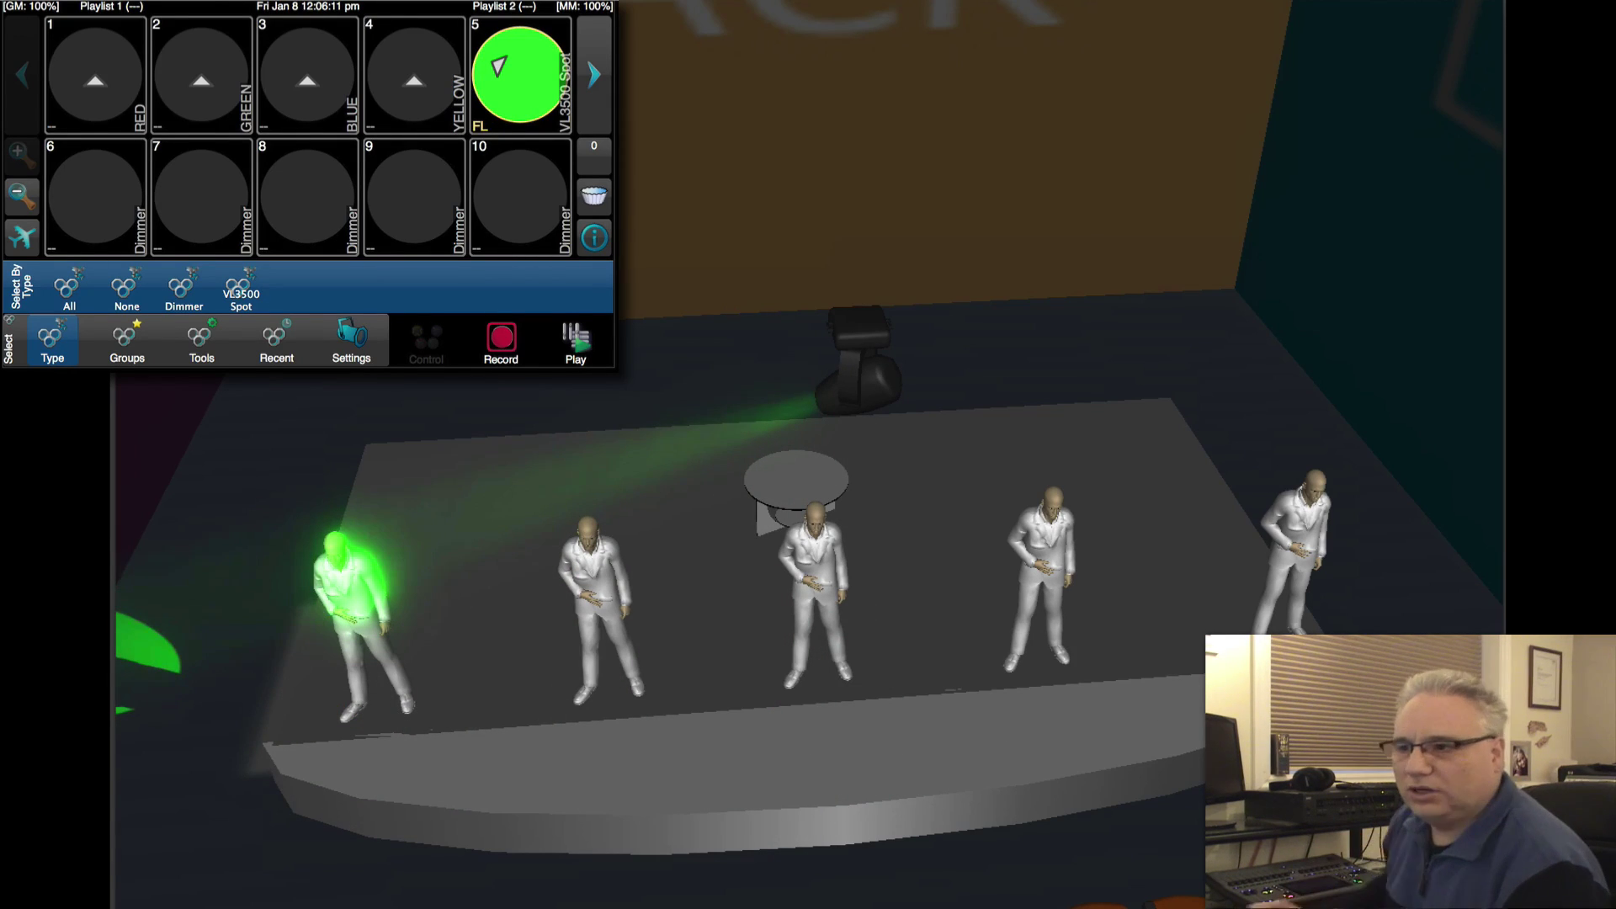
pyautogui.moveTo(978, 766); pyautogui.dragTo(979, 707)
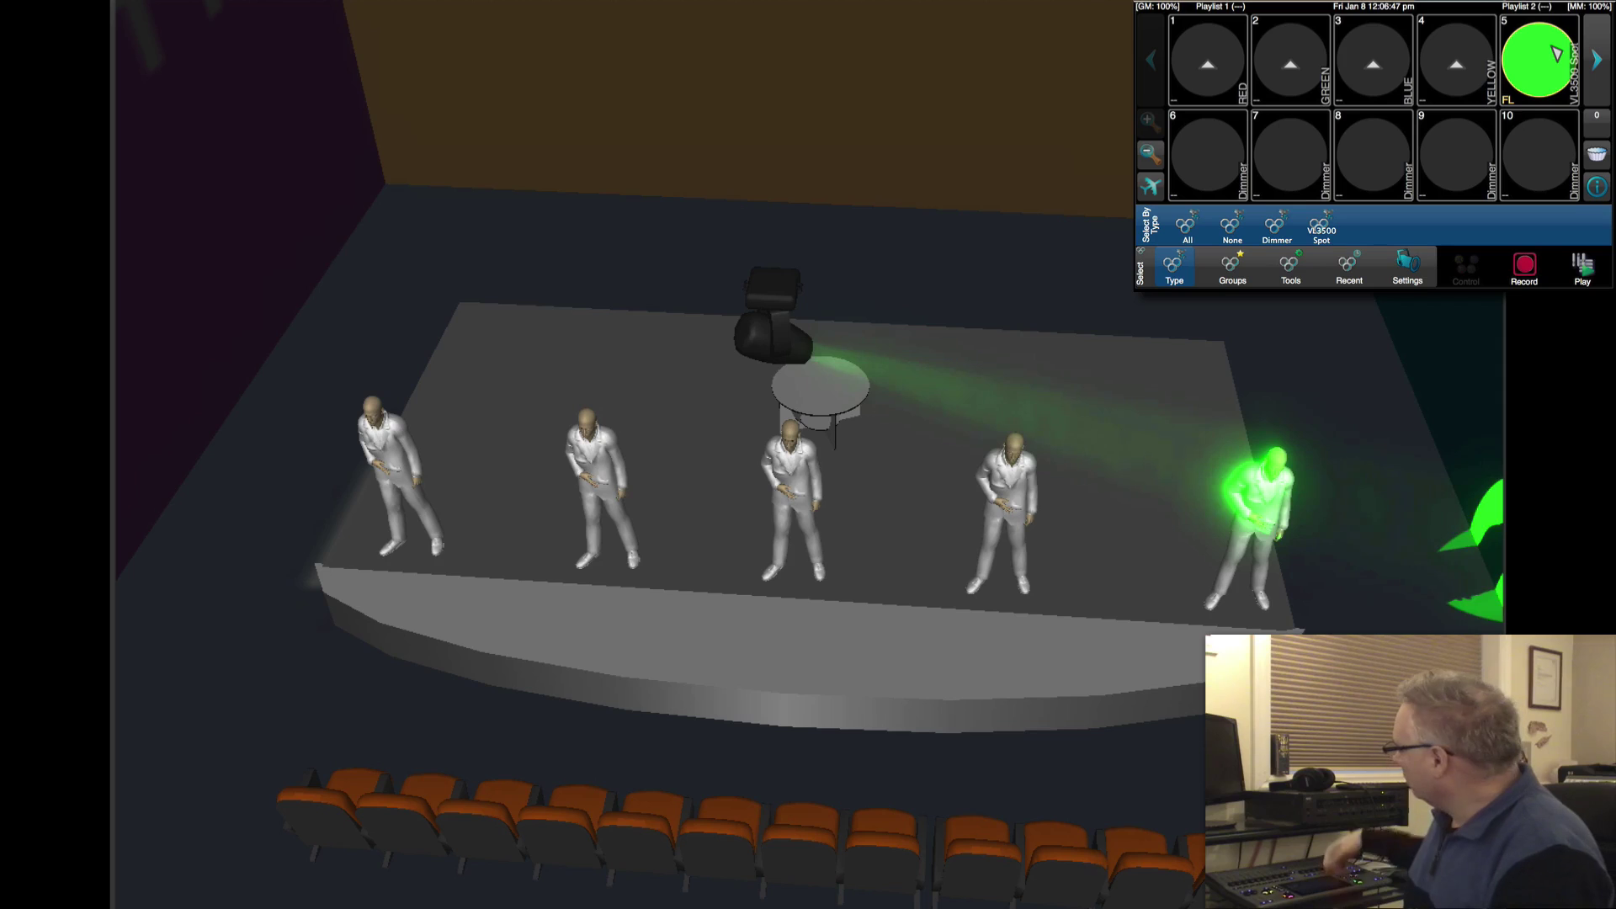
pyautogui.click(1556, 54)
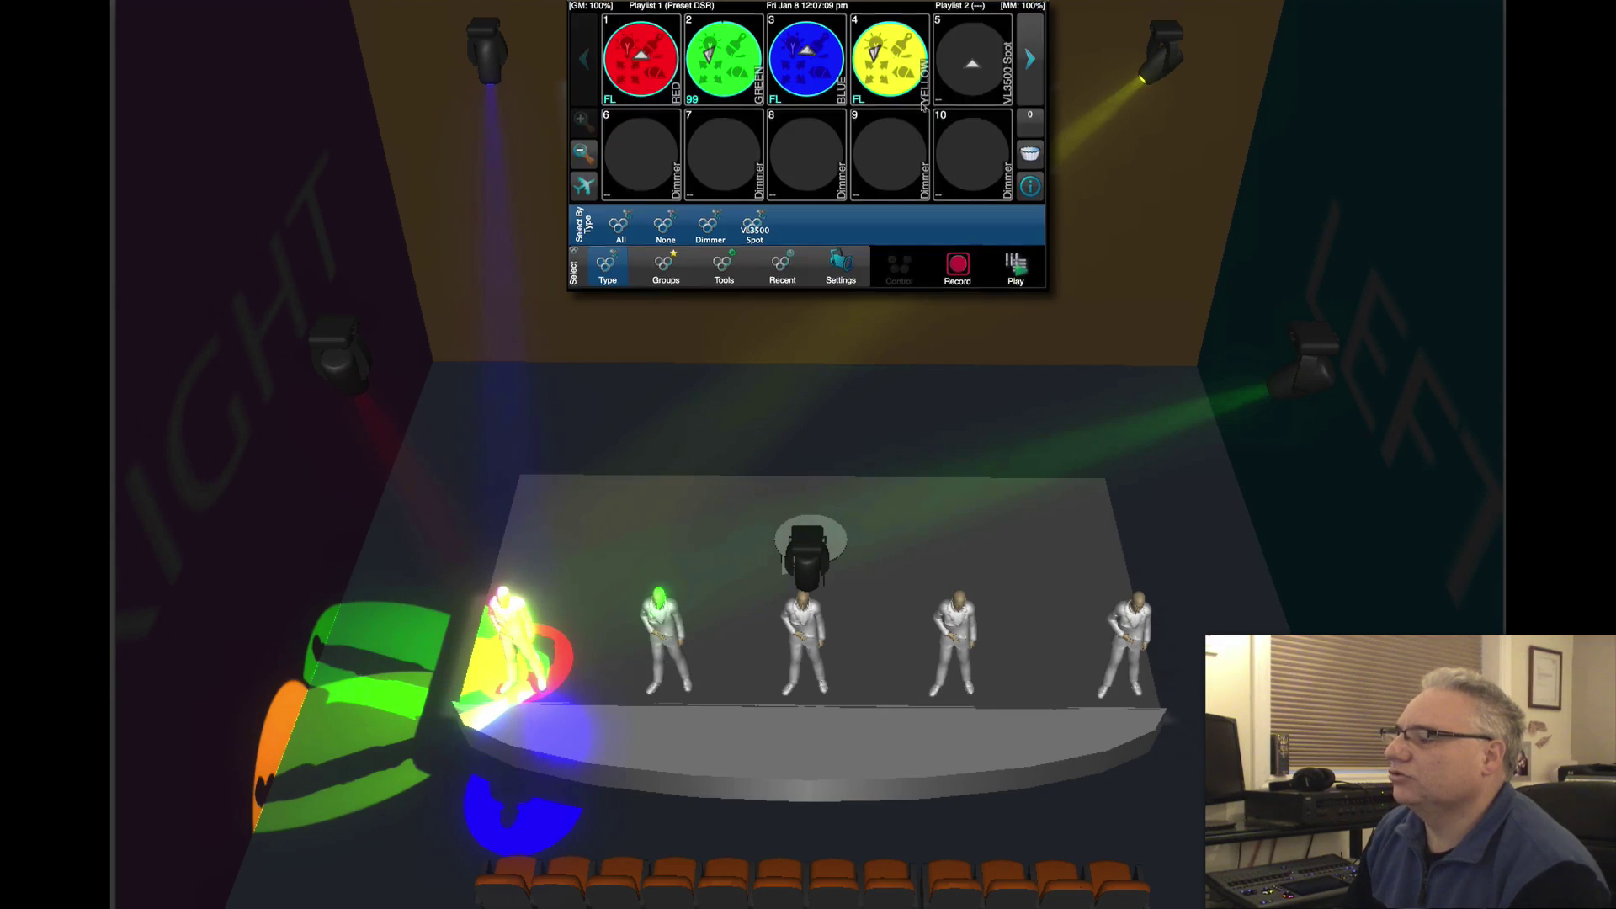
# Black out the yellow, blue and green fixtures to isolate the red channel 1 beam on stage.
pyautogui.click(877, 72)
pyautogui.click(817, 73)
pyautogui.click(642, 69)
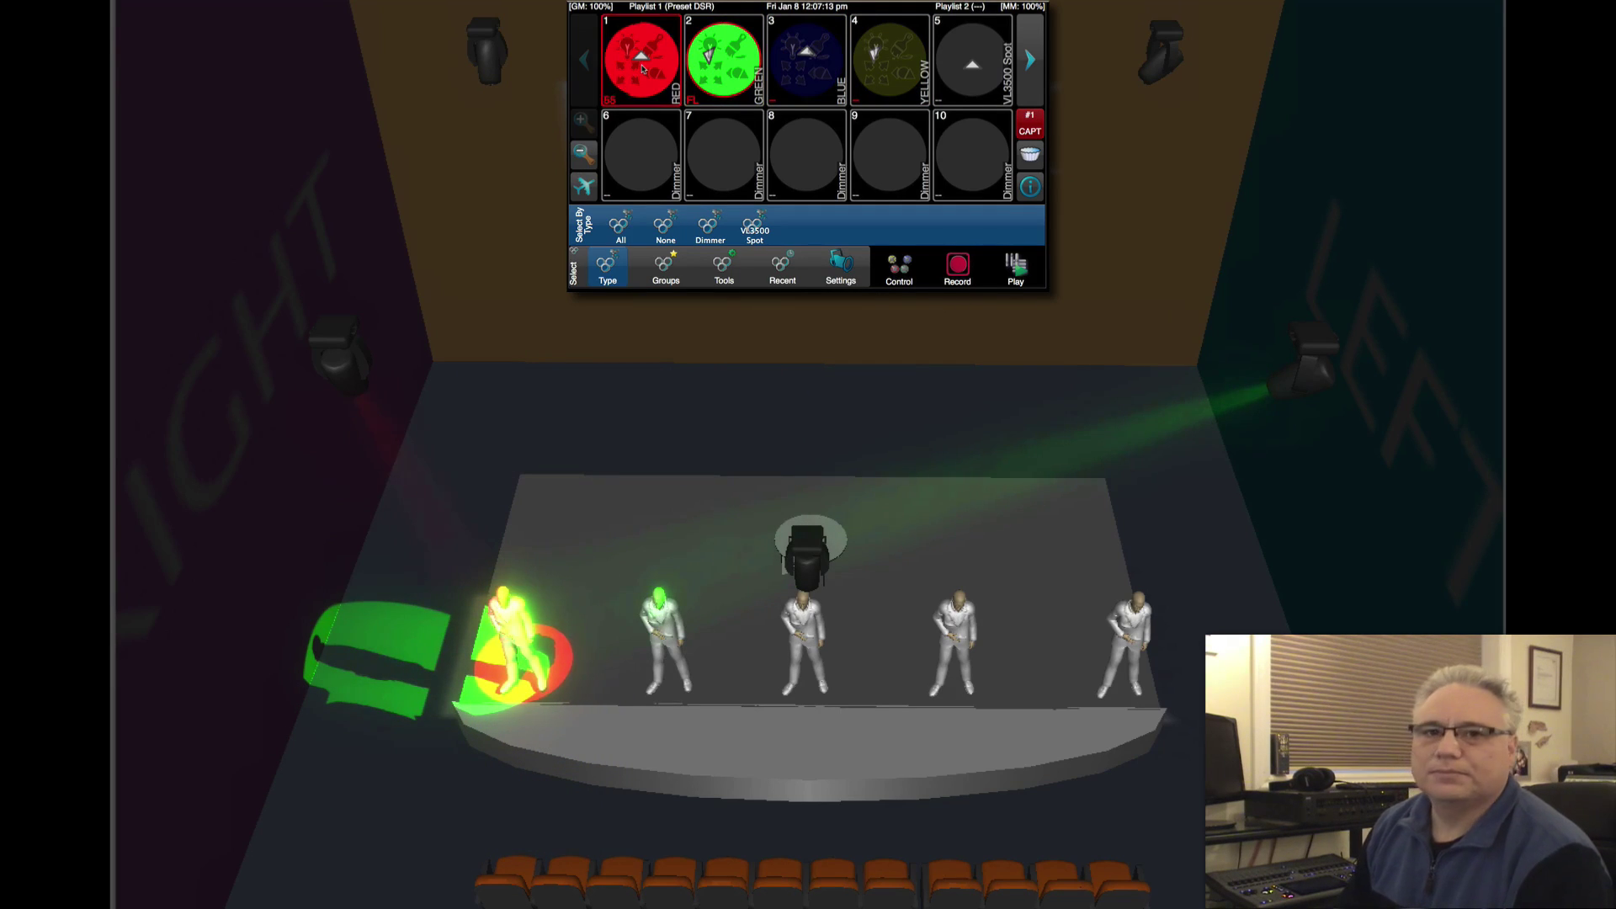
pyautogui.click(639, 72)
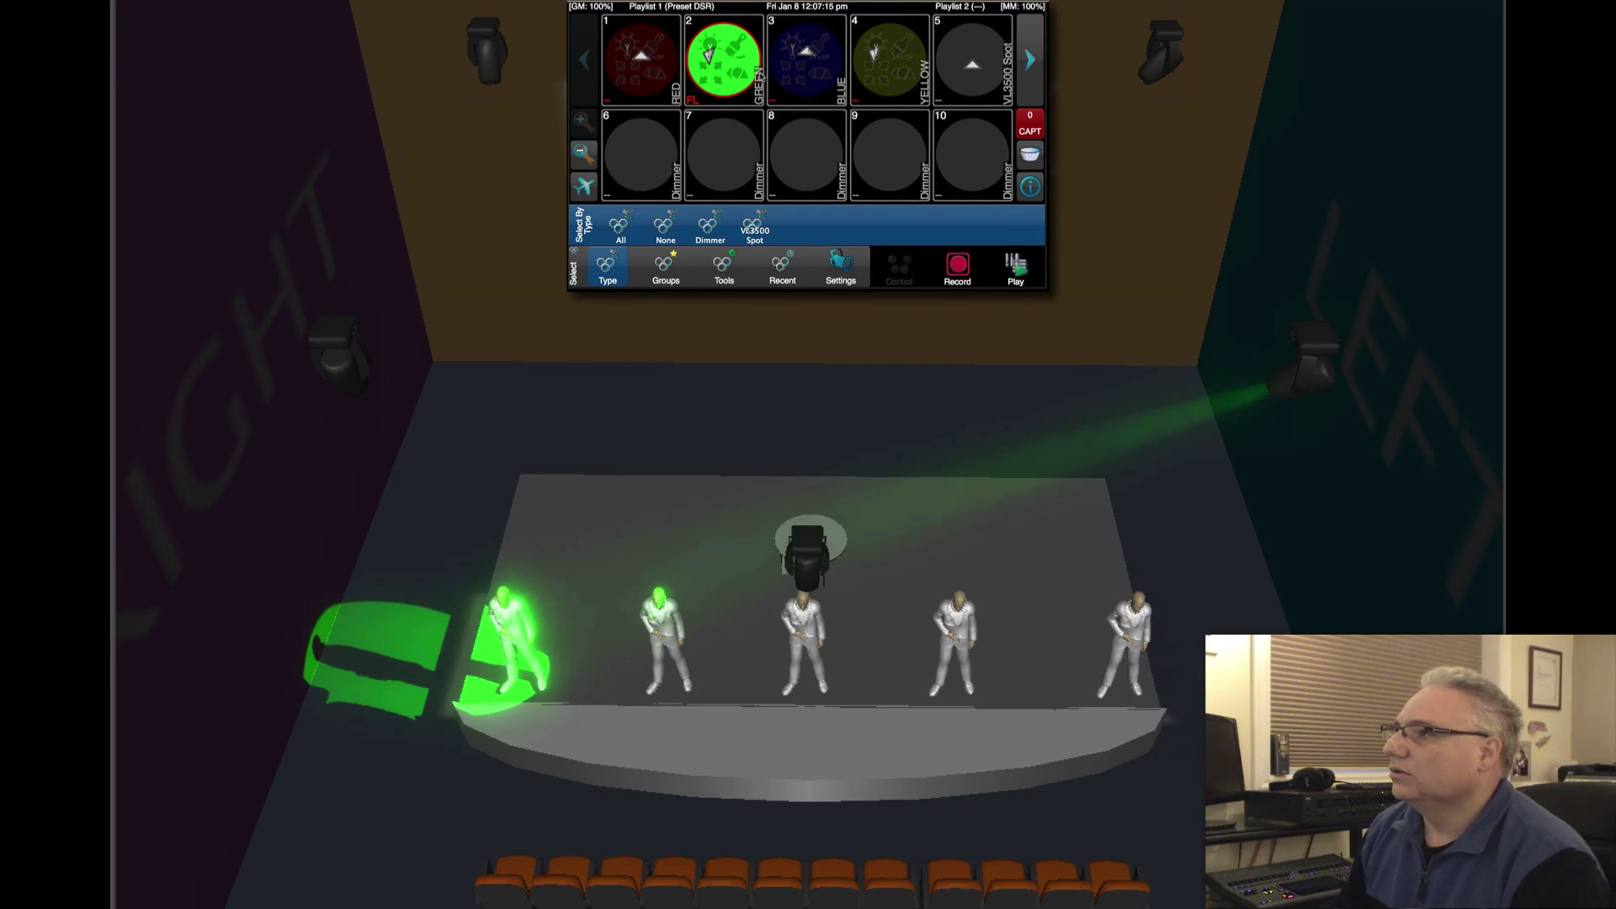
pyautogui.click(630, 77)
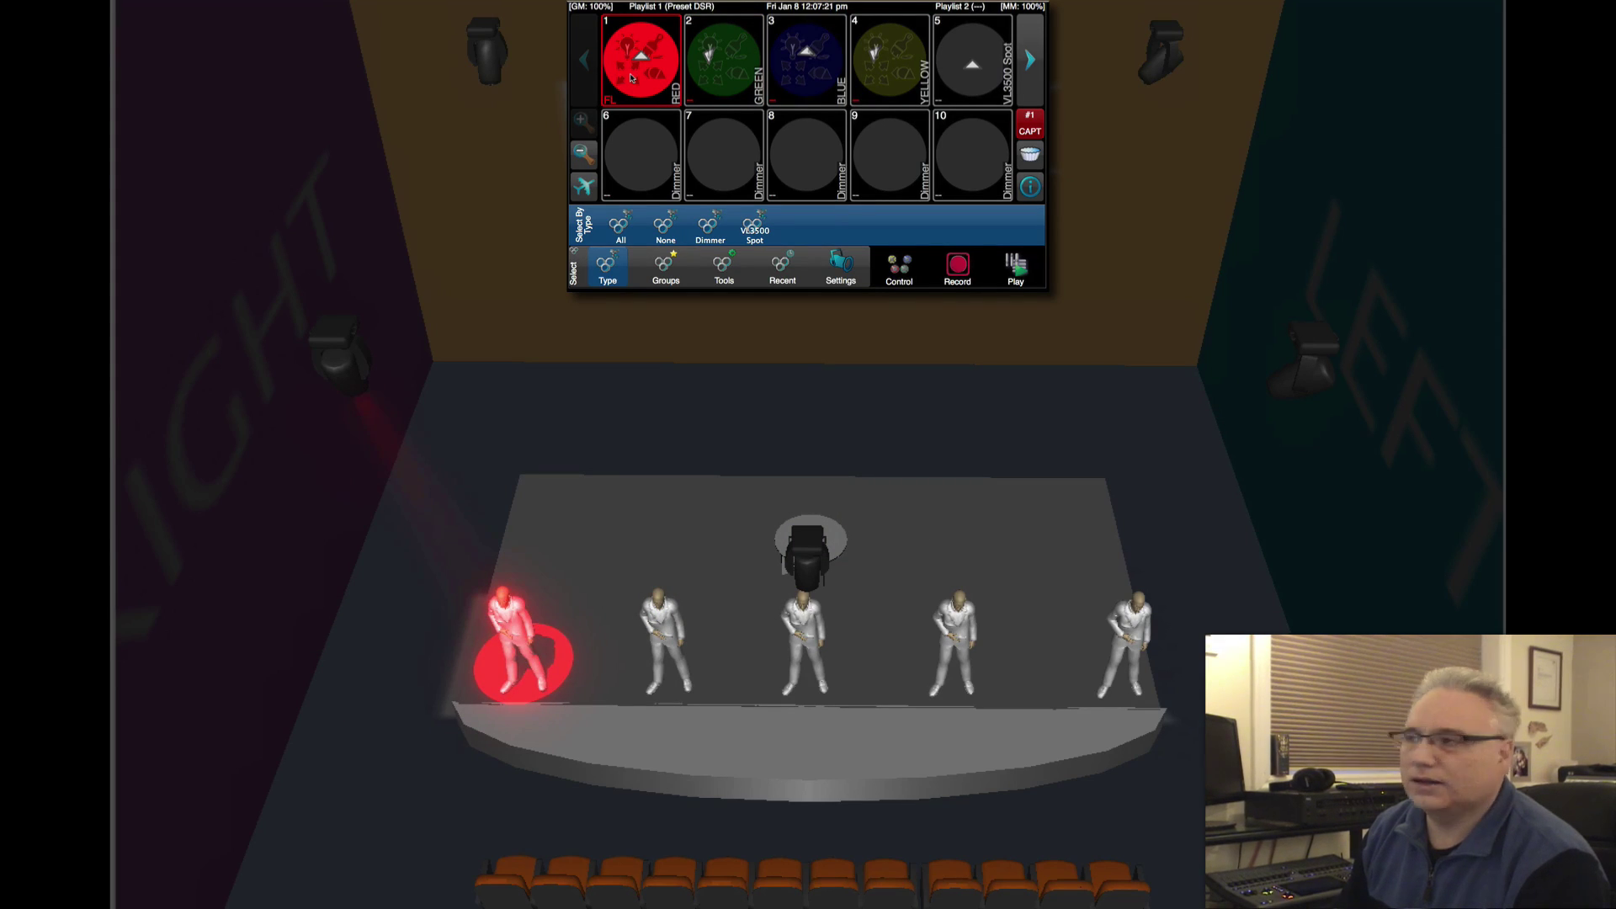
pyautogui.click(630, 77)
# Show the green, blue and yellow beams one at a time, and release the captured channels back to the playlist.
pyautogui.click(735, 85)
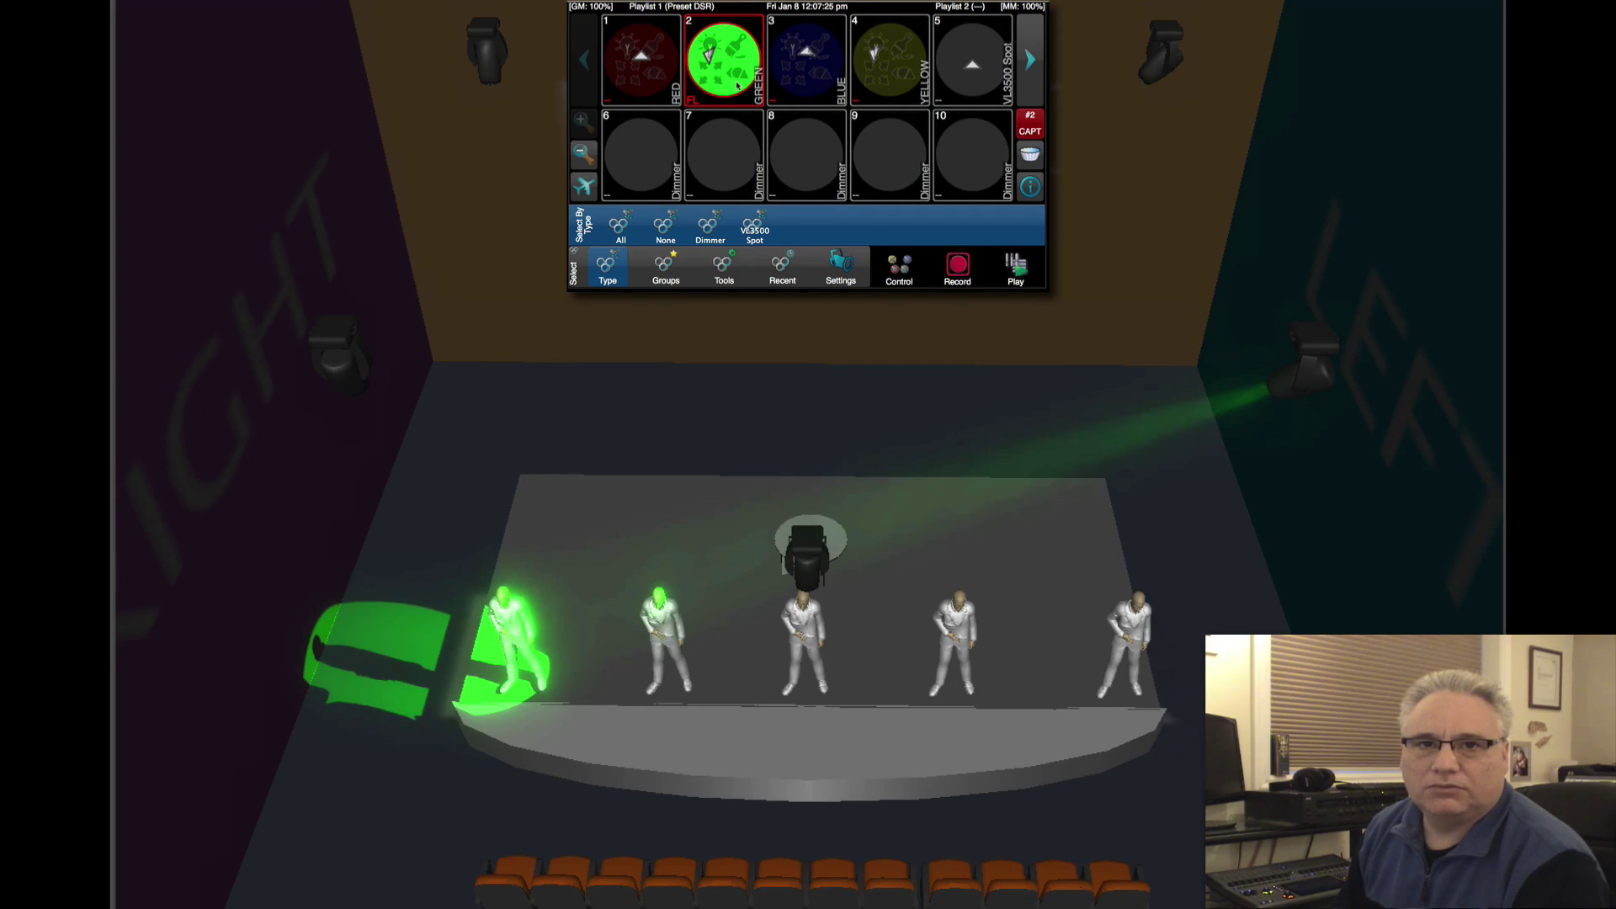
pyautogui.click(736, 85)
pyautogui.click(796, 83)
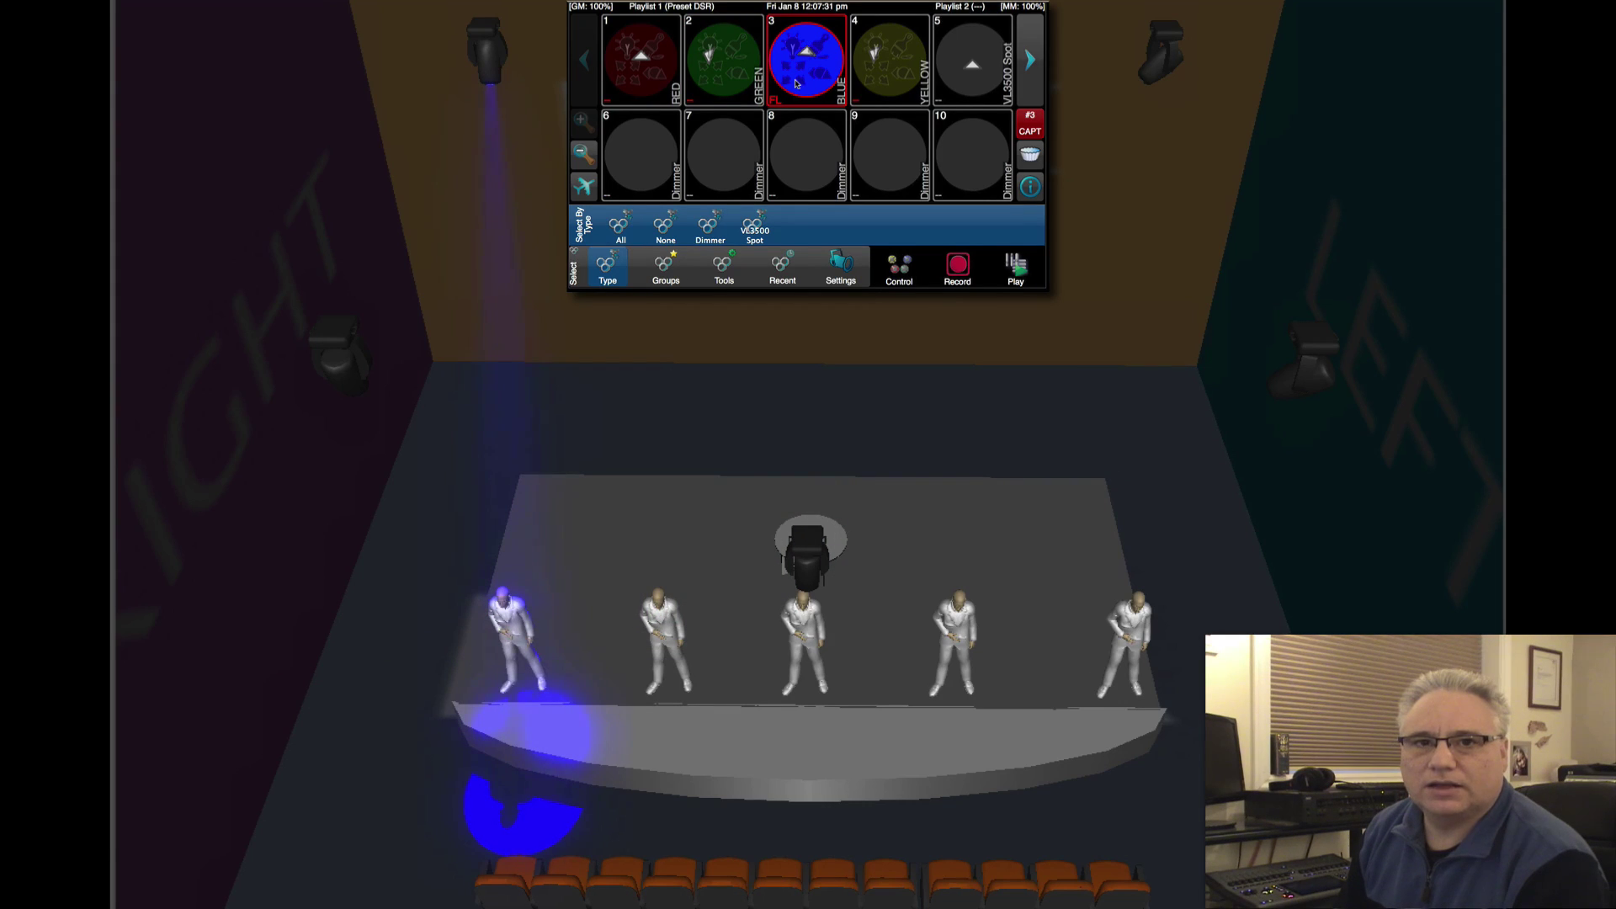
pyautogui.click(880, 84)
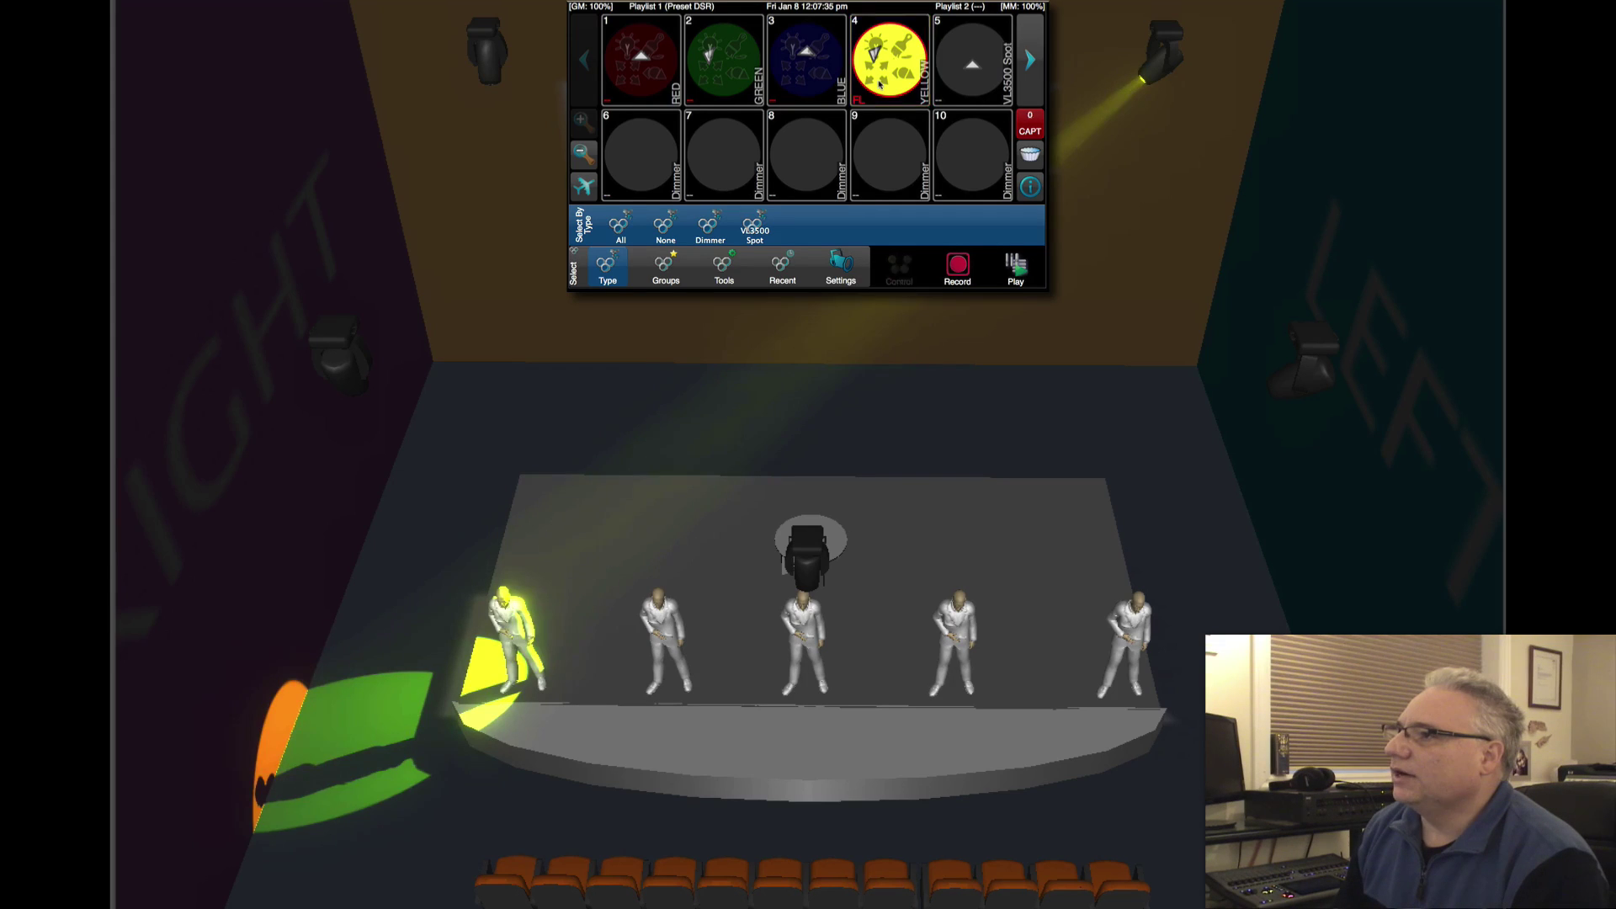
pyautogui.click(878, 84)
pyautogui.click(1035, 127)
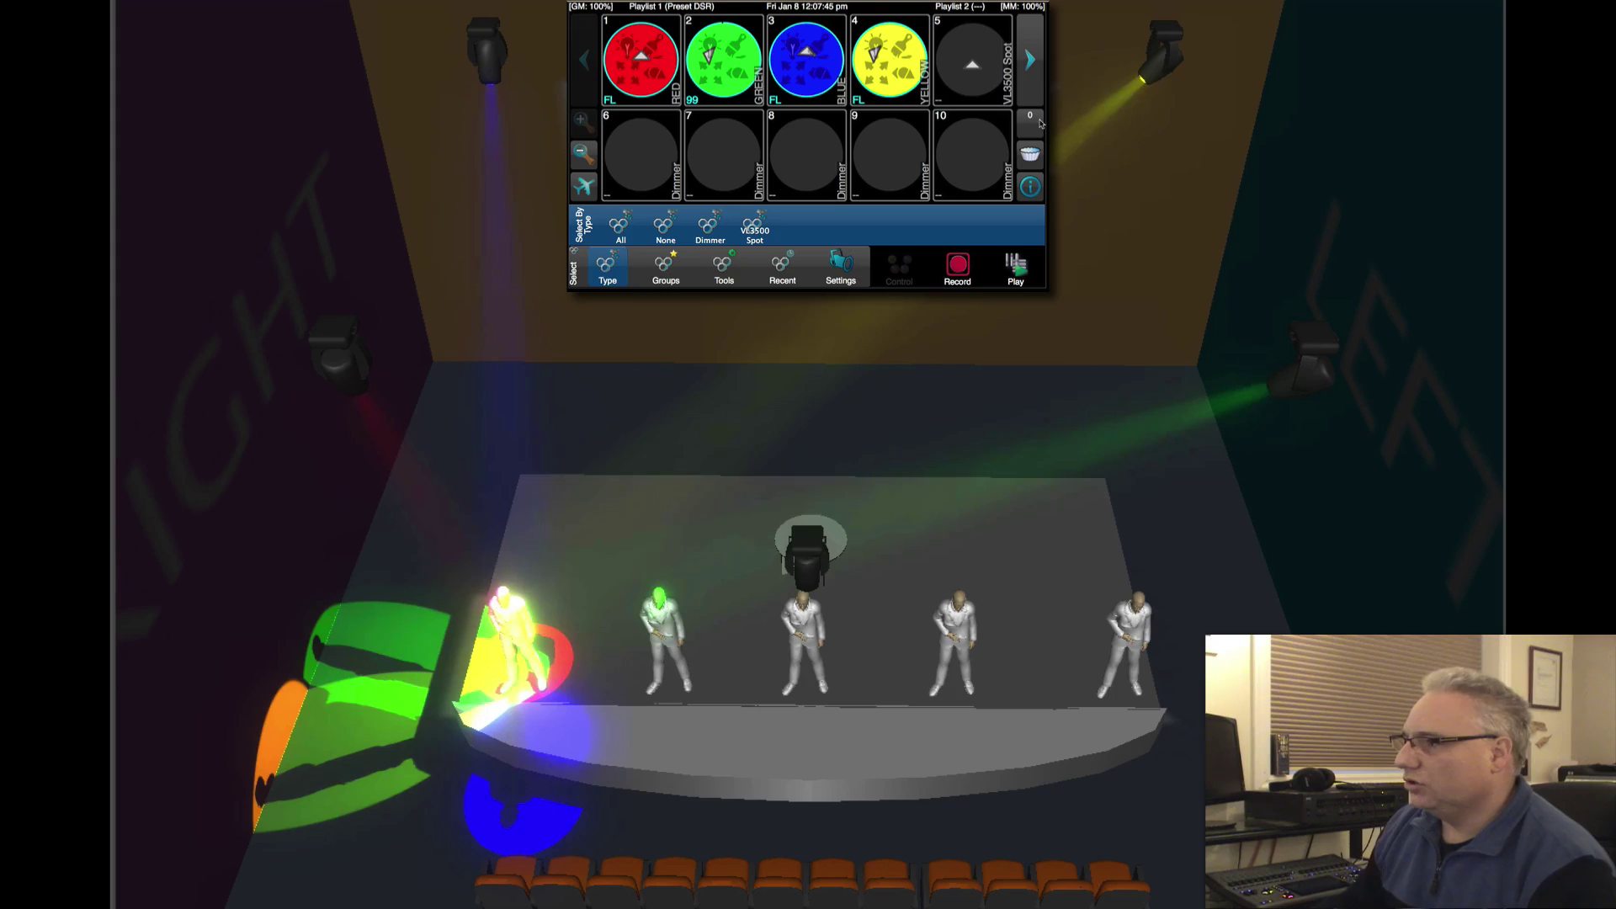
# Play the Normal DMX Fade DSL cue in Playlist 1, followed by the Reset SR cue.
pyautogui.click(1016, 266)
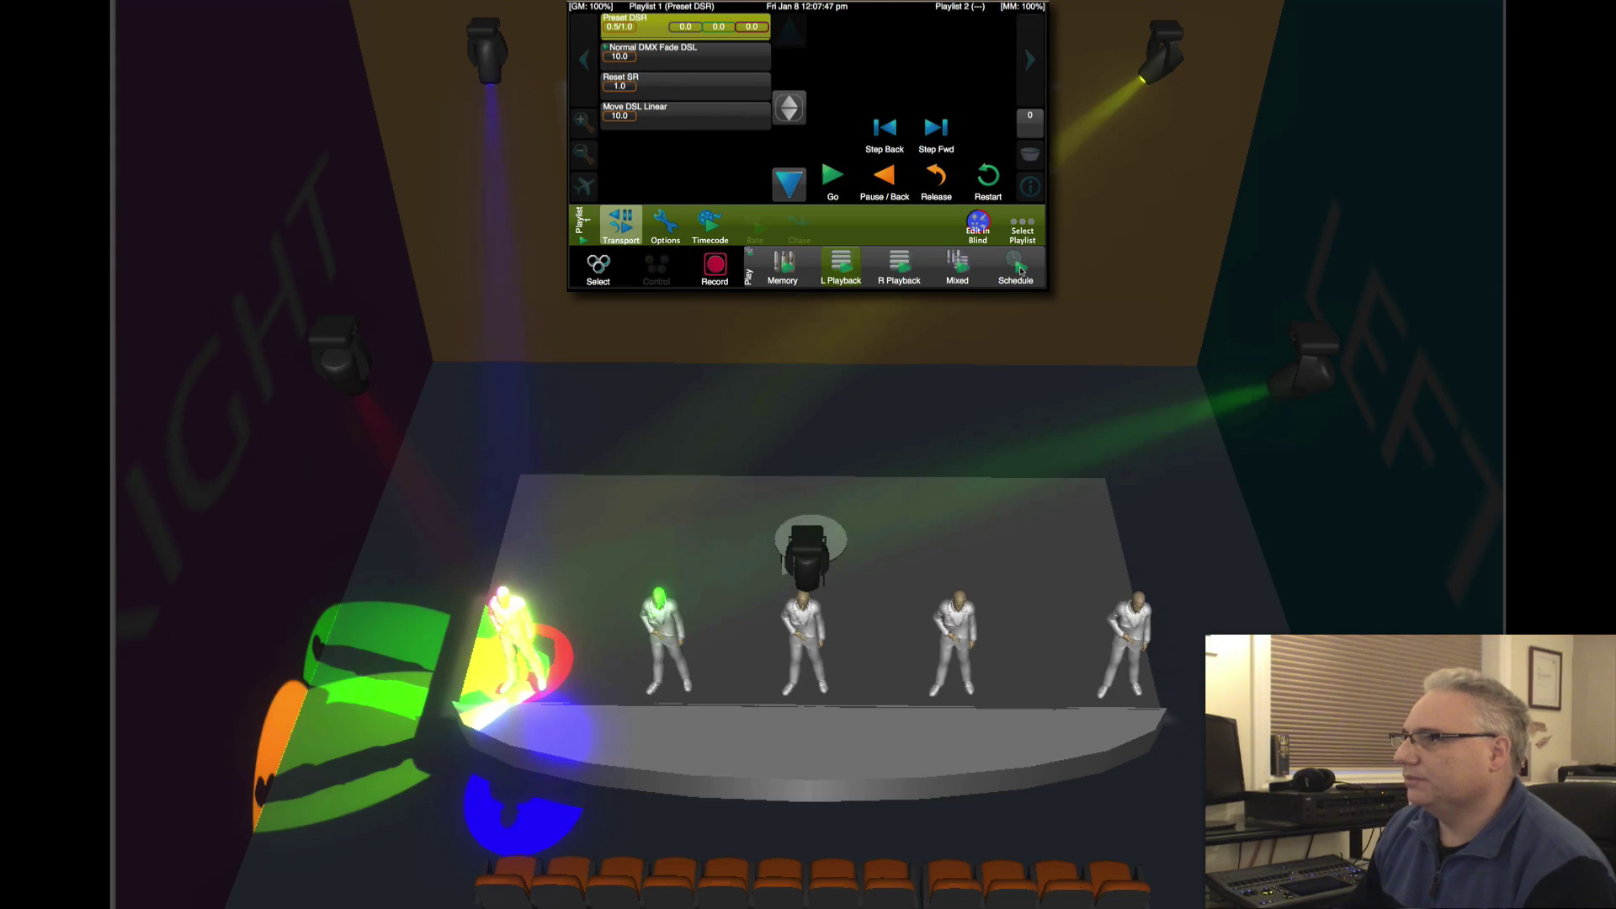
pyautogui.moveTo(602, 27); pyautogui.dragTo(669, 27)
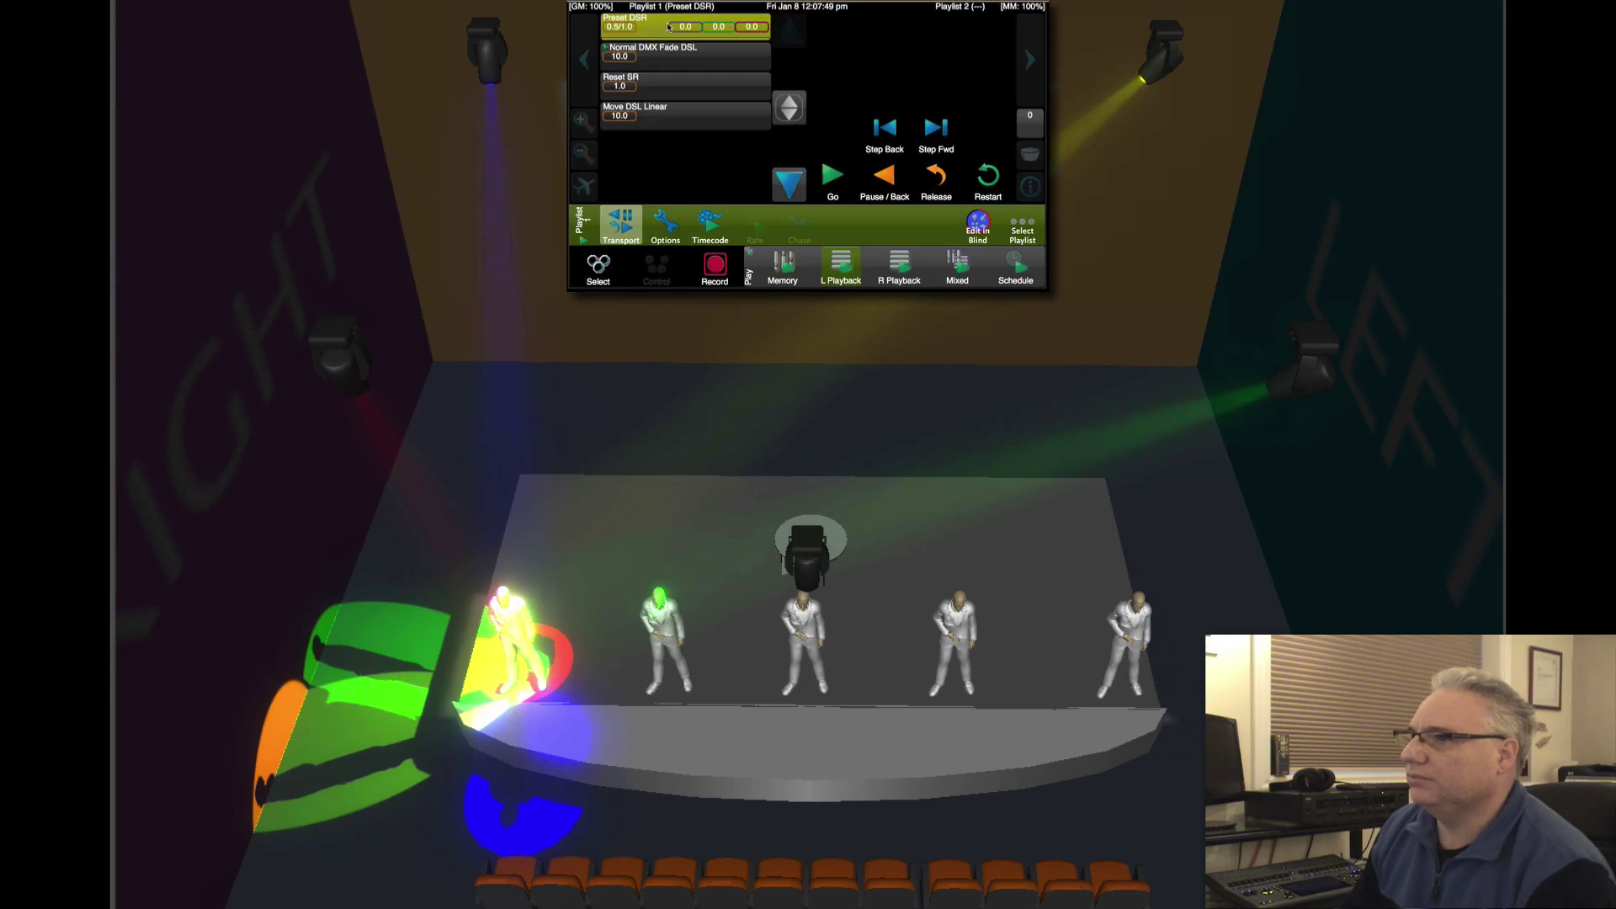
pyautogui.click(742, 61)
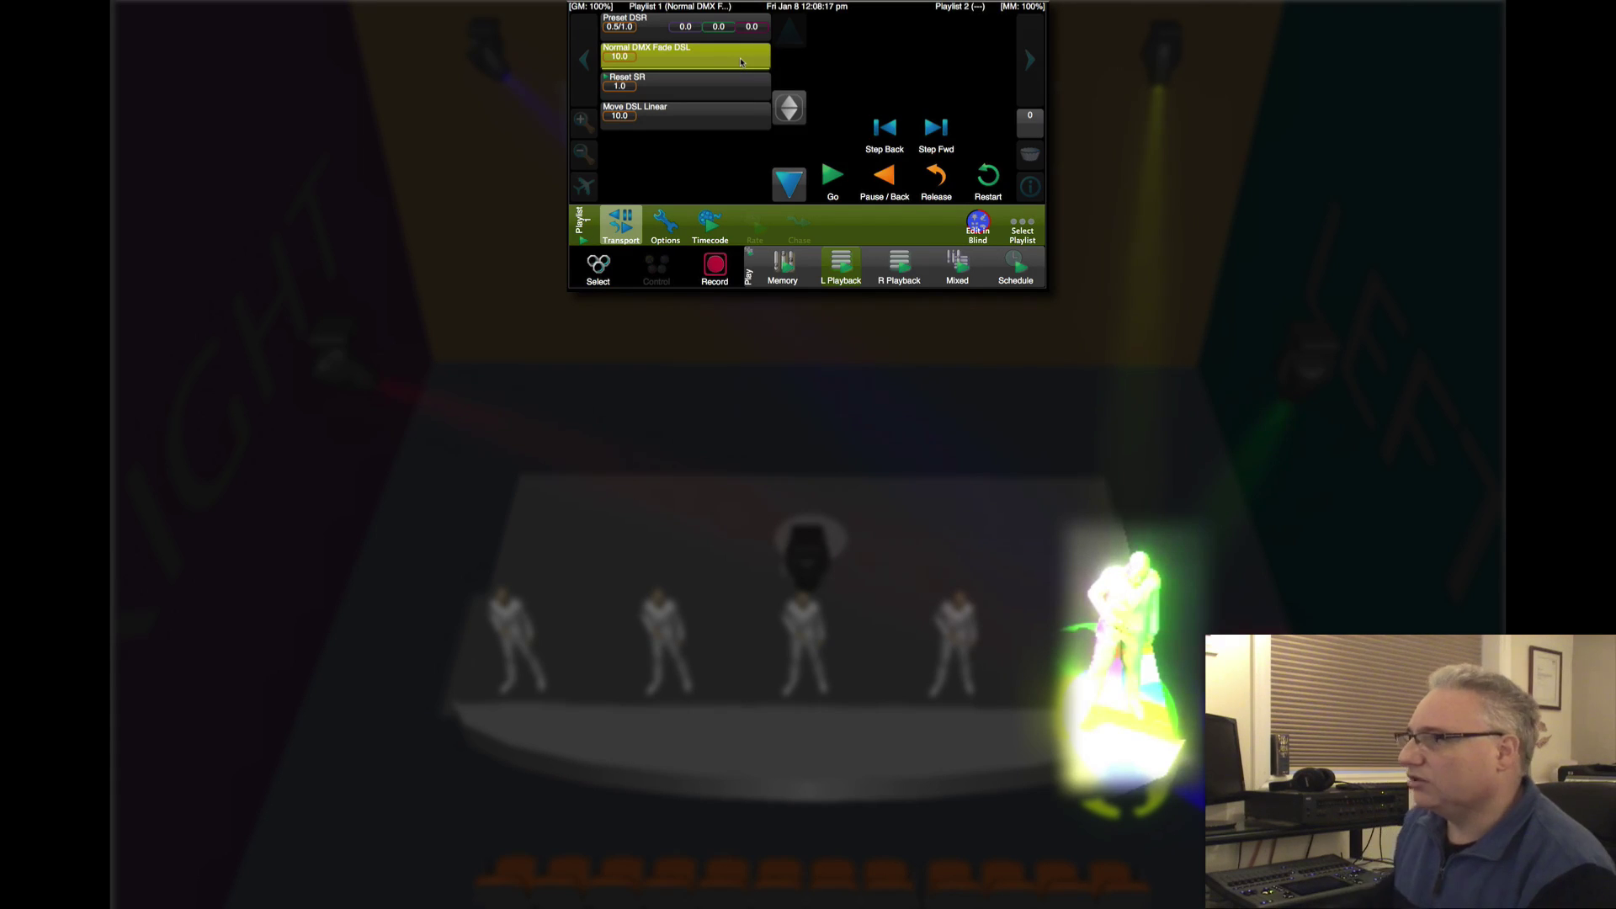
pyautogui.press('space')
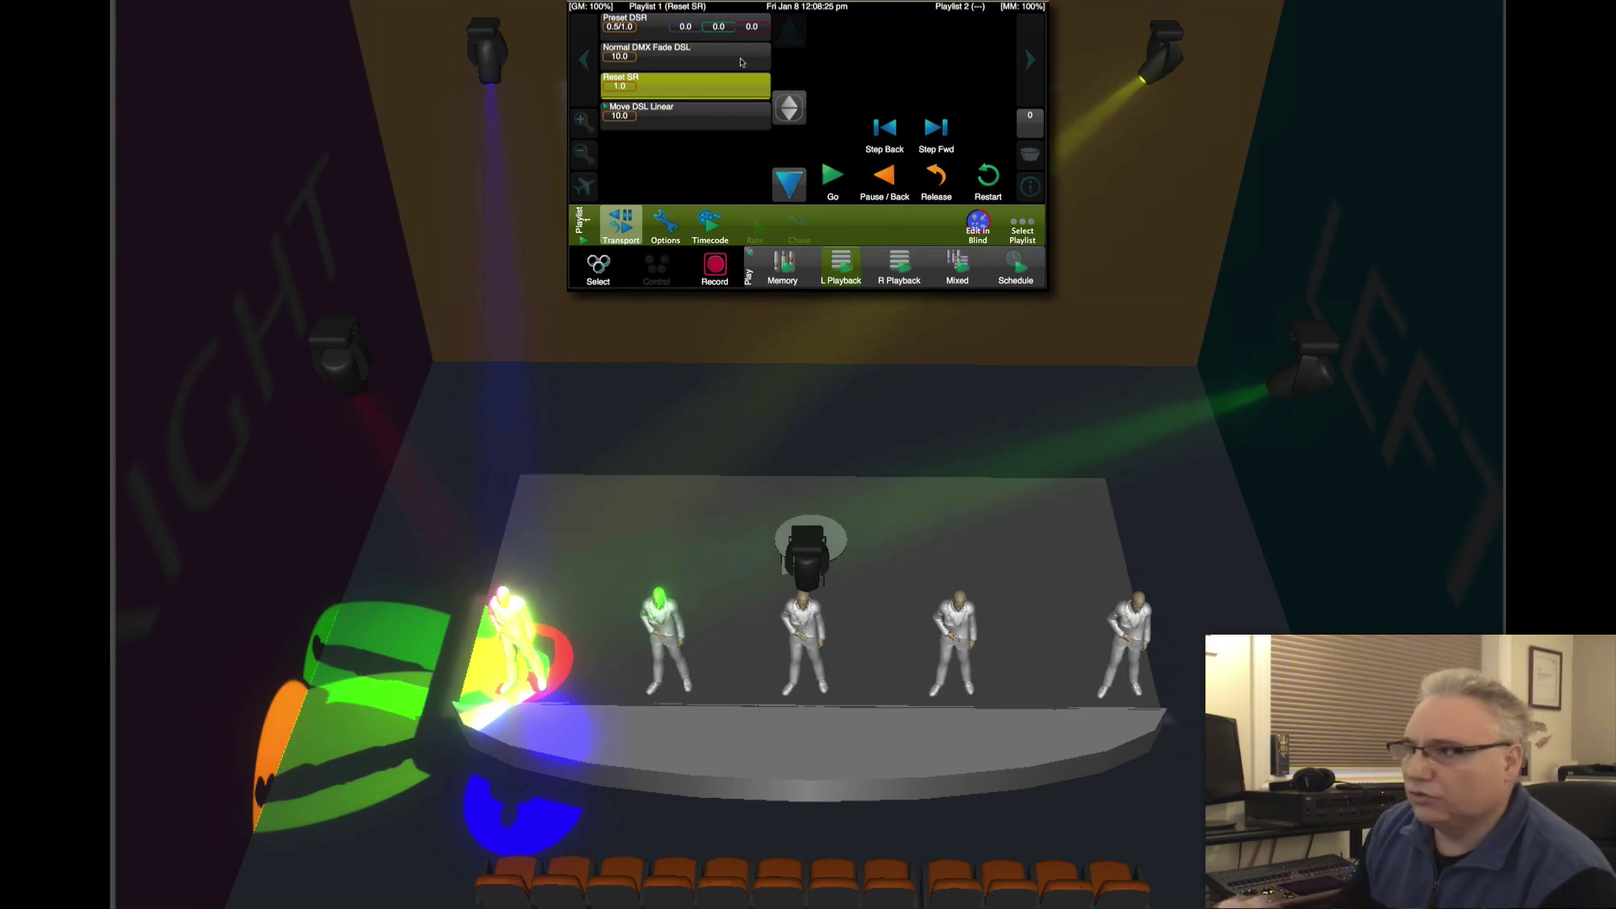
# Select channels 1 to 4, check their P/T Mode in the Position controls, and release the captured selection.
pyautogui.click(598, 268)
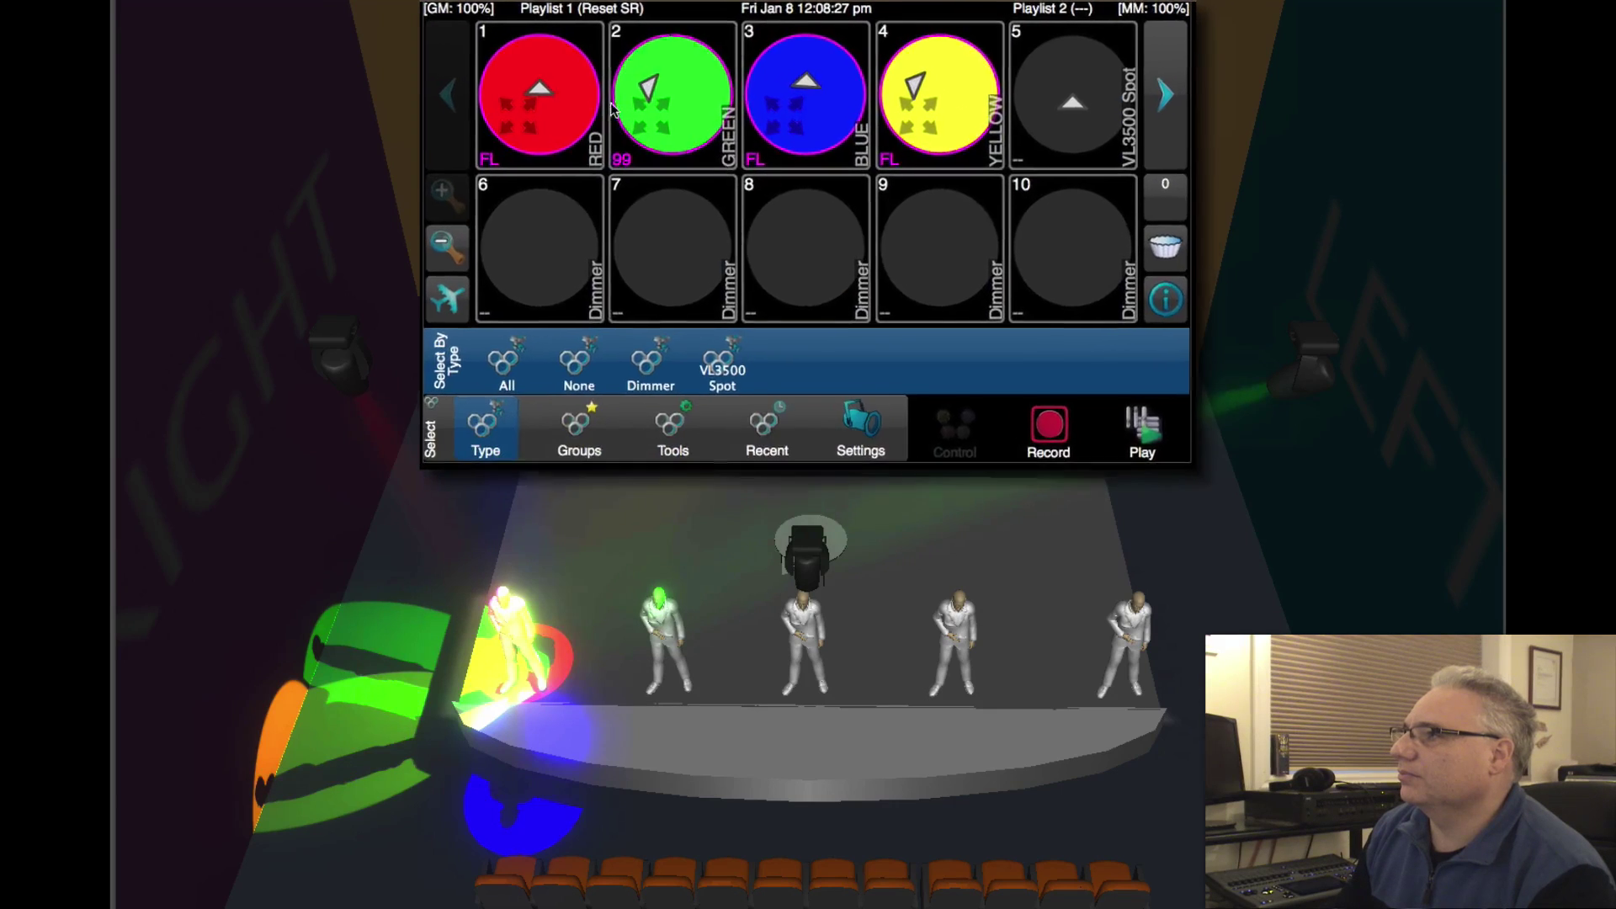
pyautogui.click(938, 148)
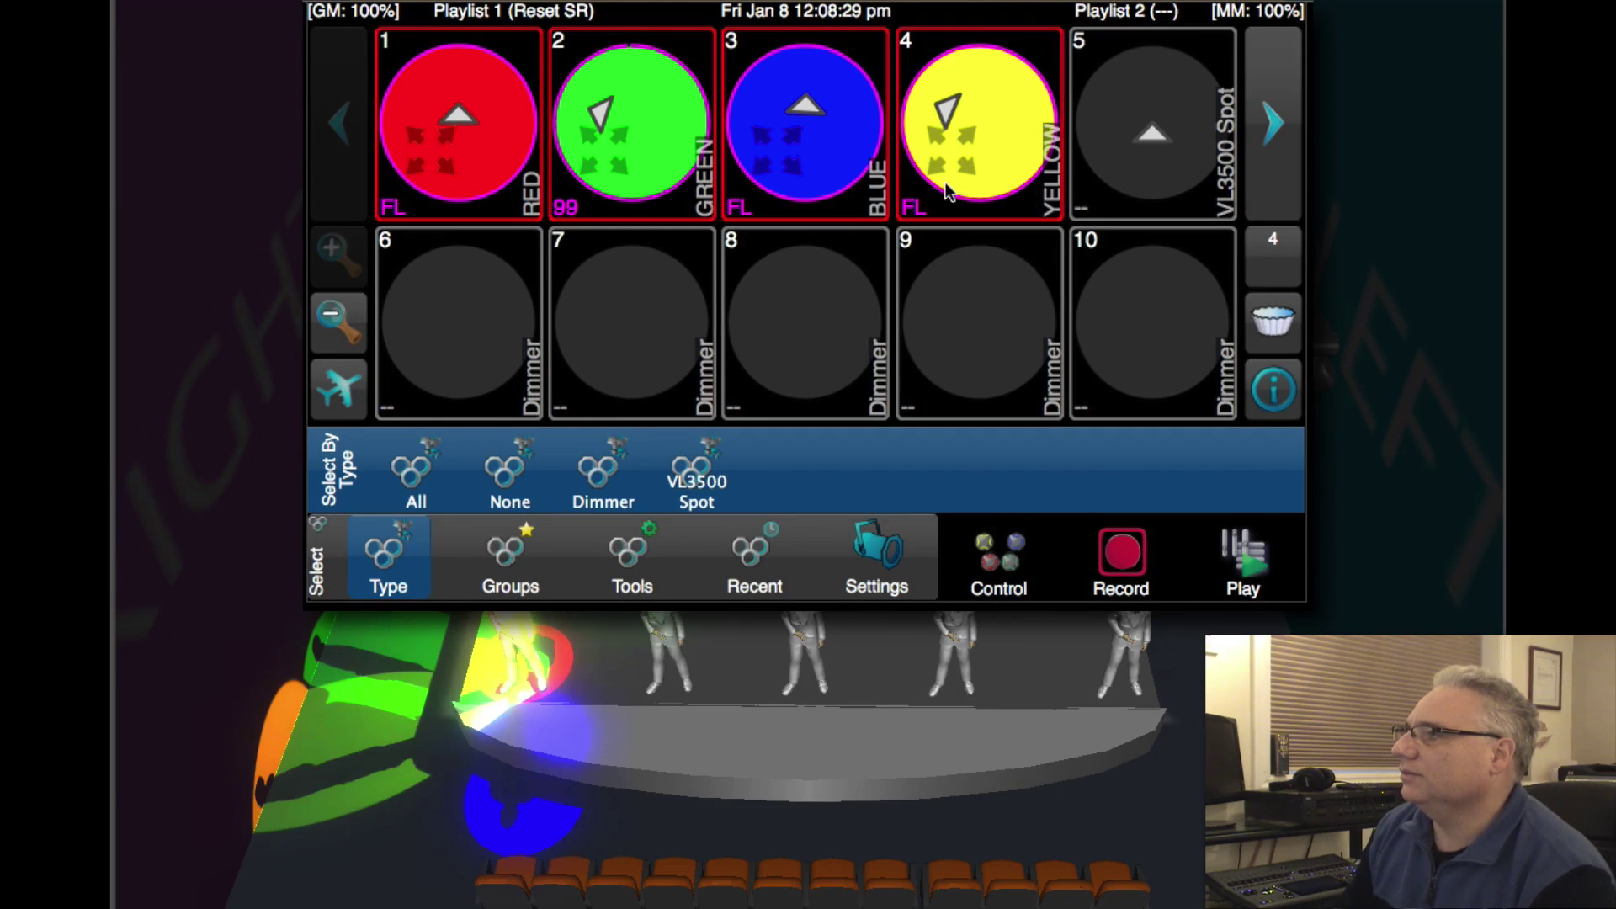
pyautogui.click(993, 552)
pyautogui.click(489, 144)
pyautogui.click(741, 126)
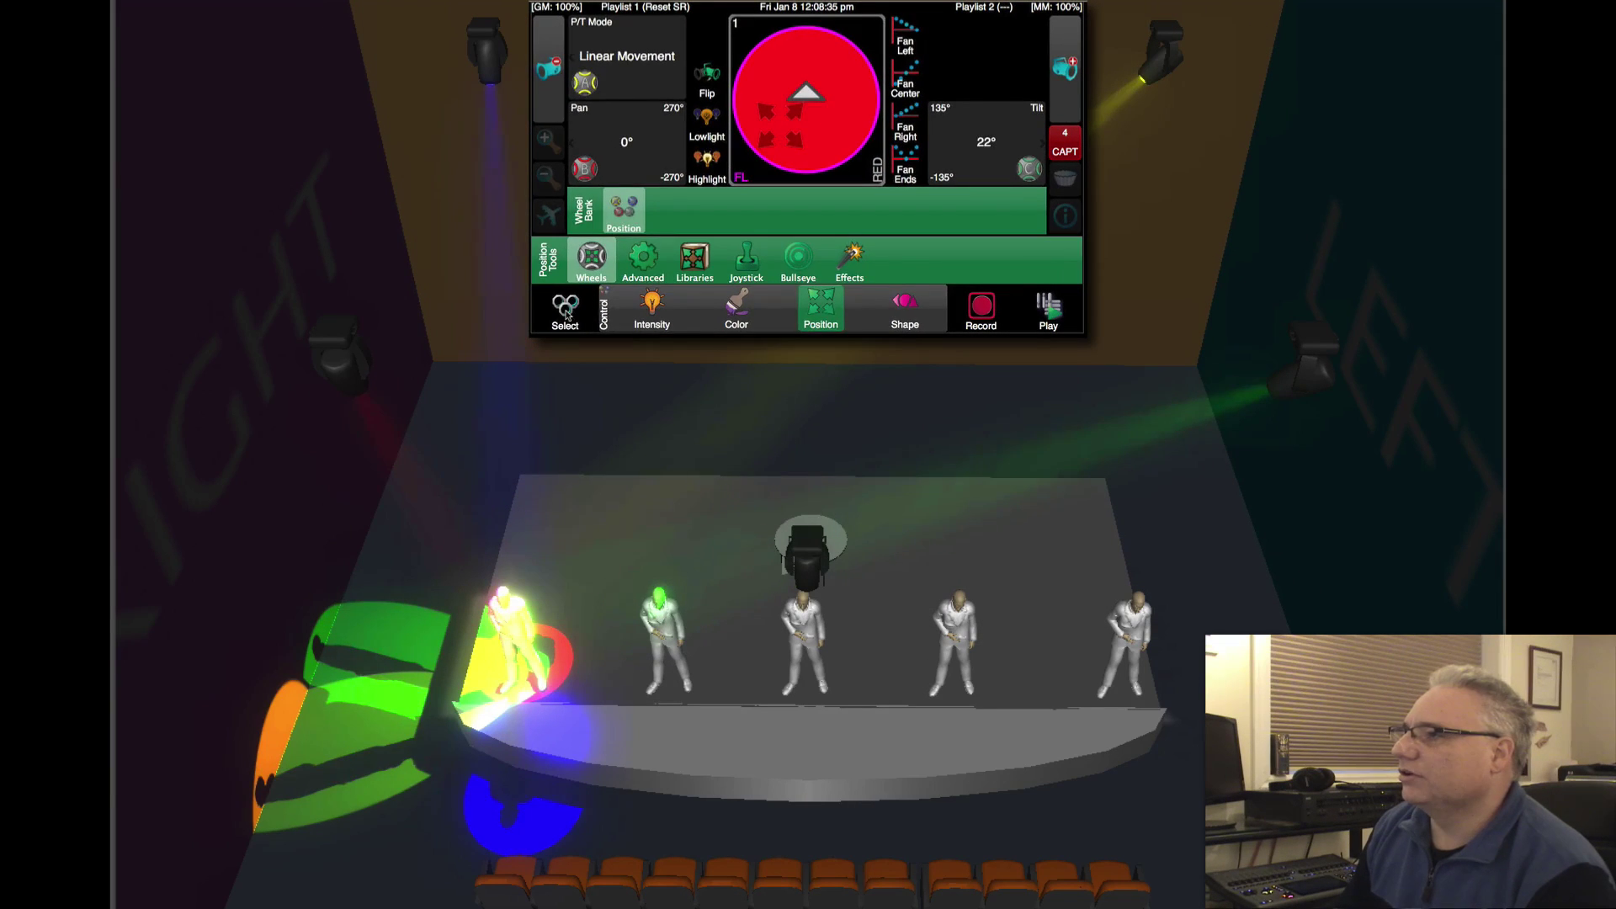
pyautogui.click(566, 310)
pyautogui.click(1066, 145)
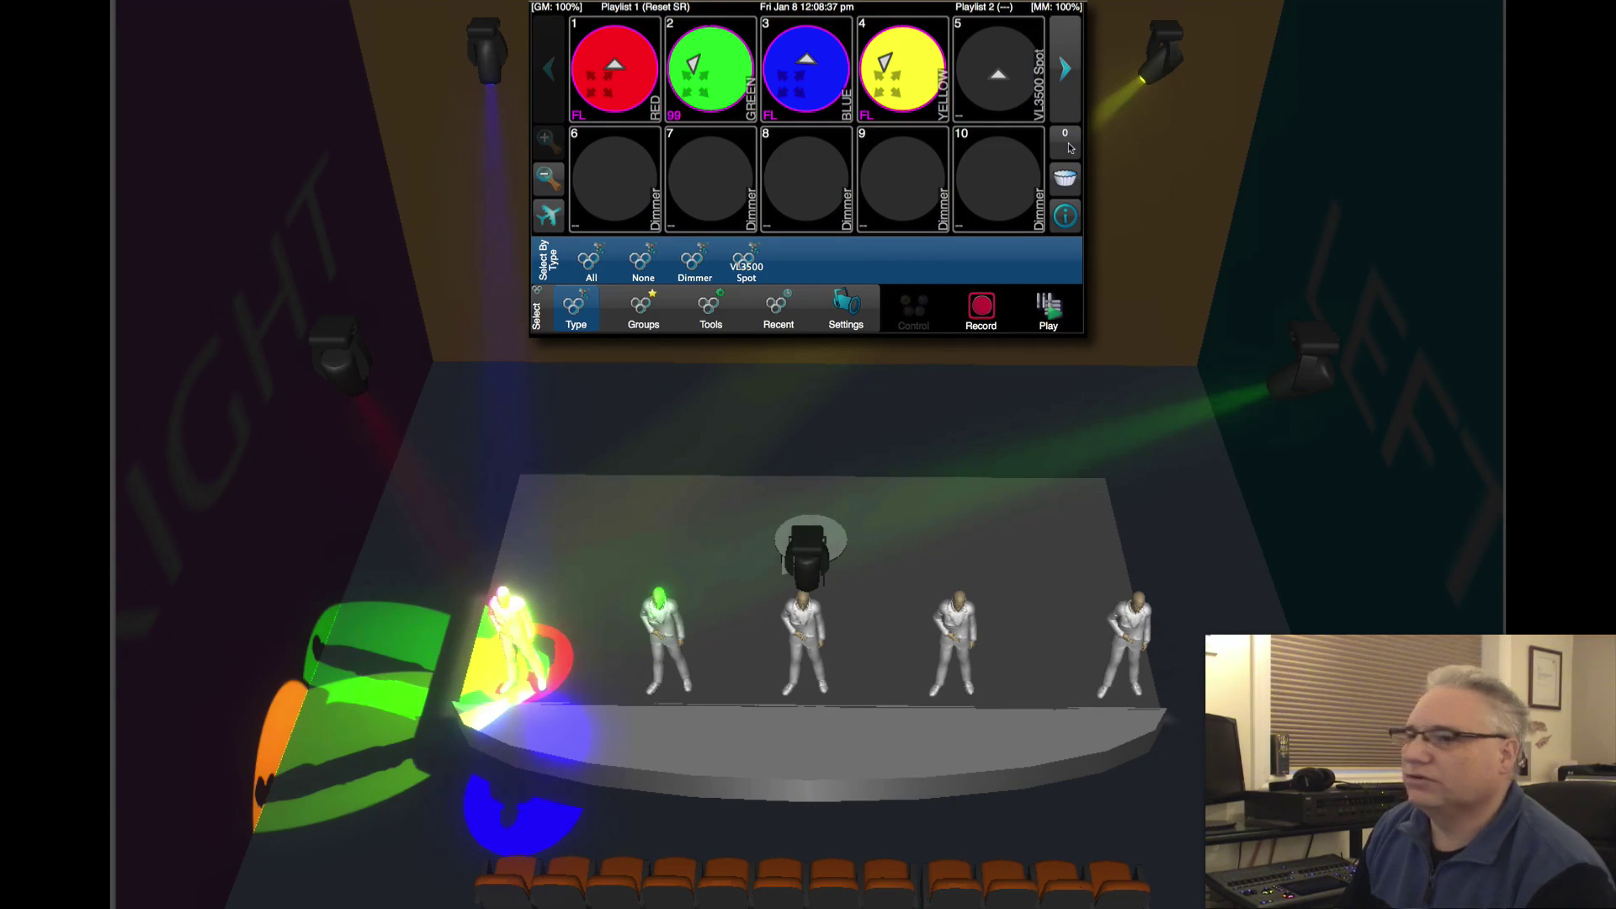